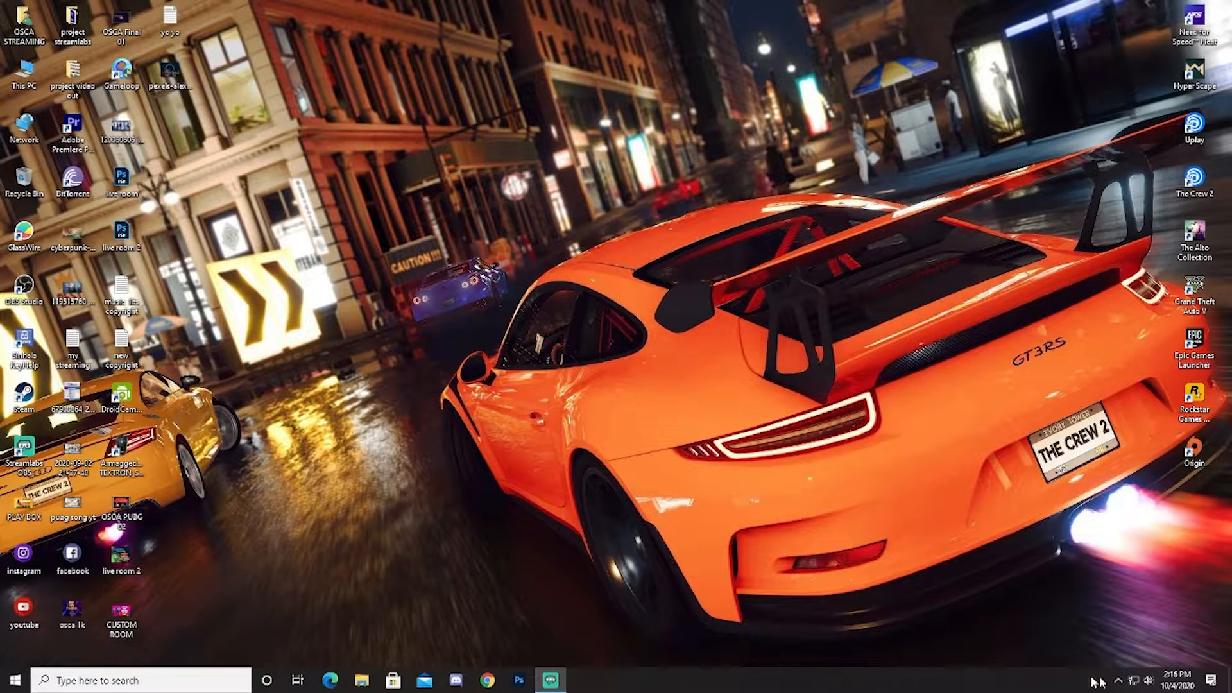
click(1134, 680)
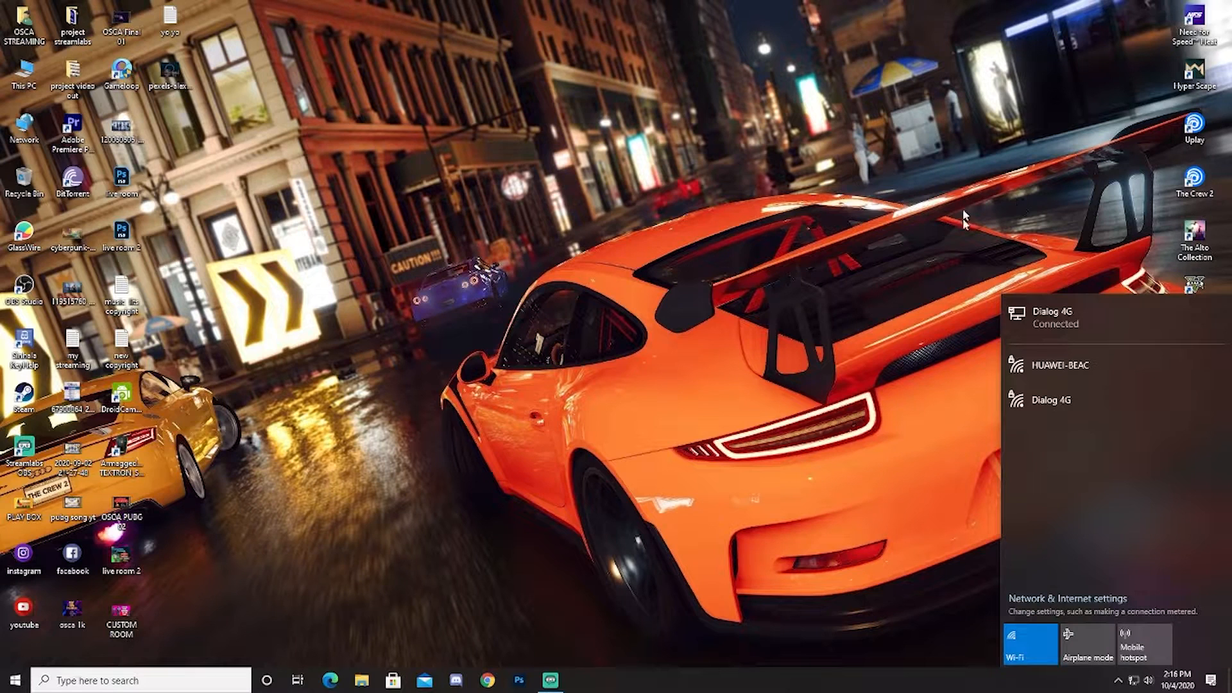
click(1069, 364)
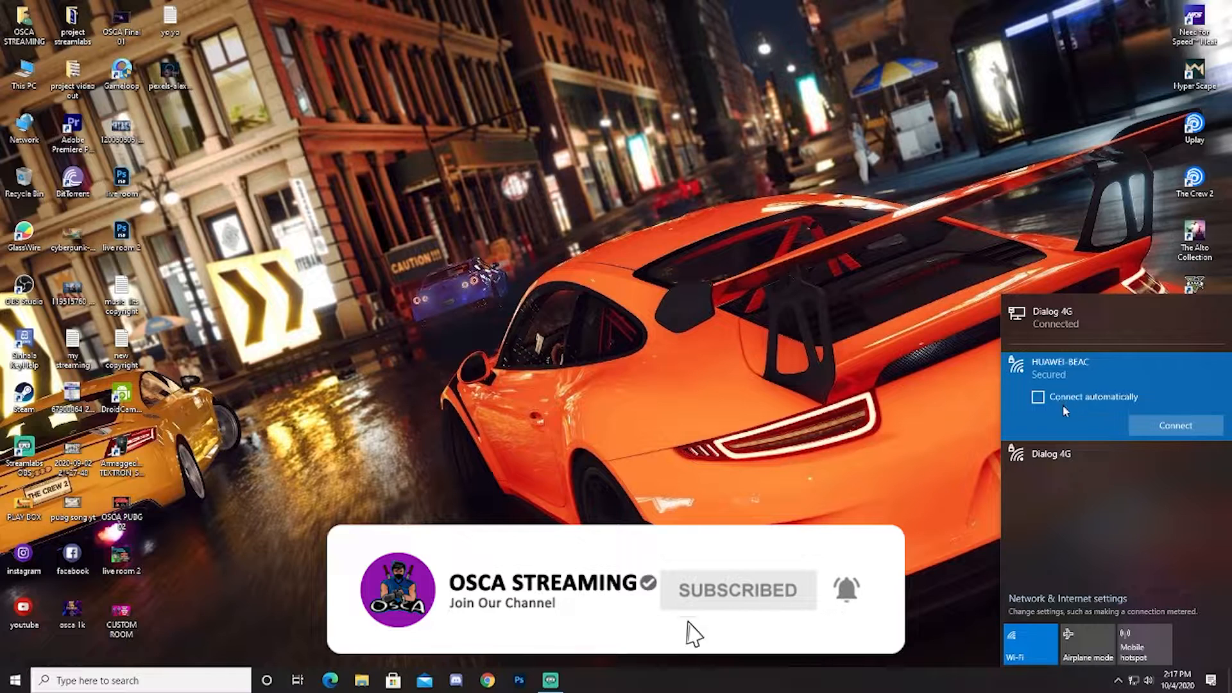
right_click(730, 304)
right_click(683, 318)
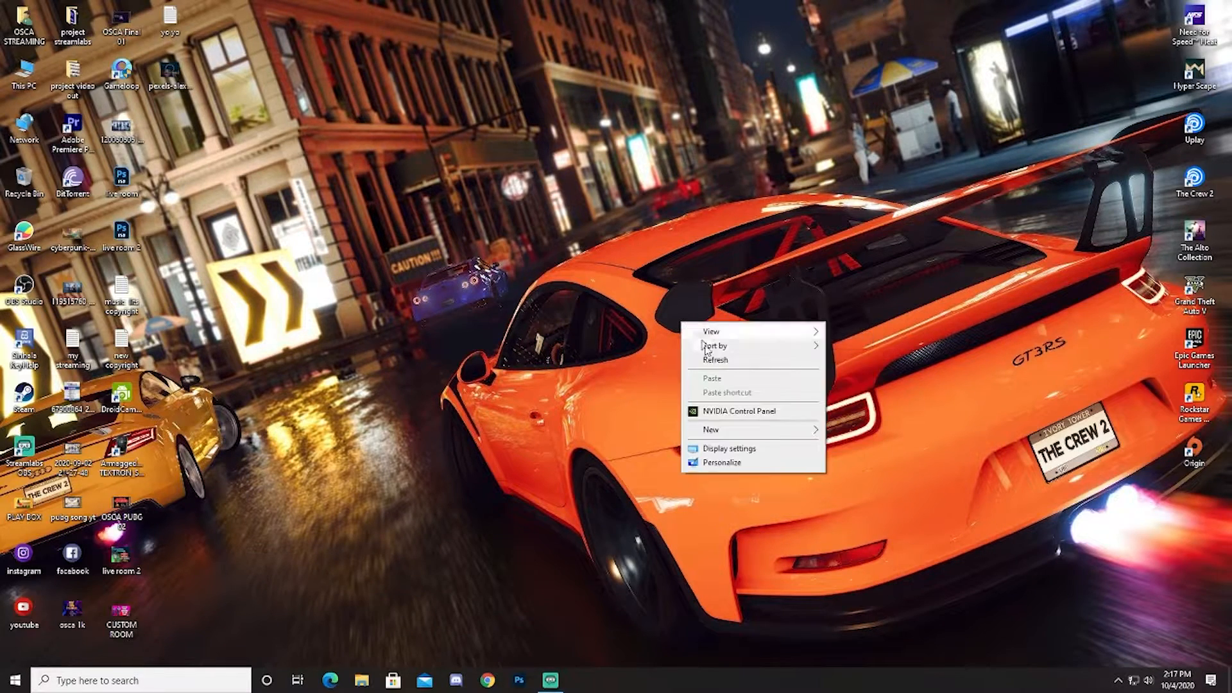
right_click(688, 353)
click(740, 395)
right_click(716, 379)
click(768, 420)
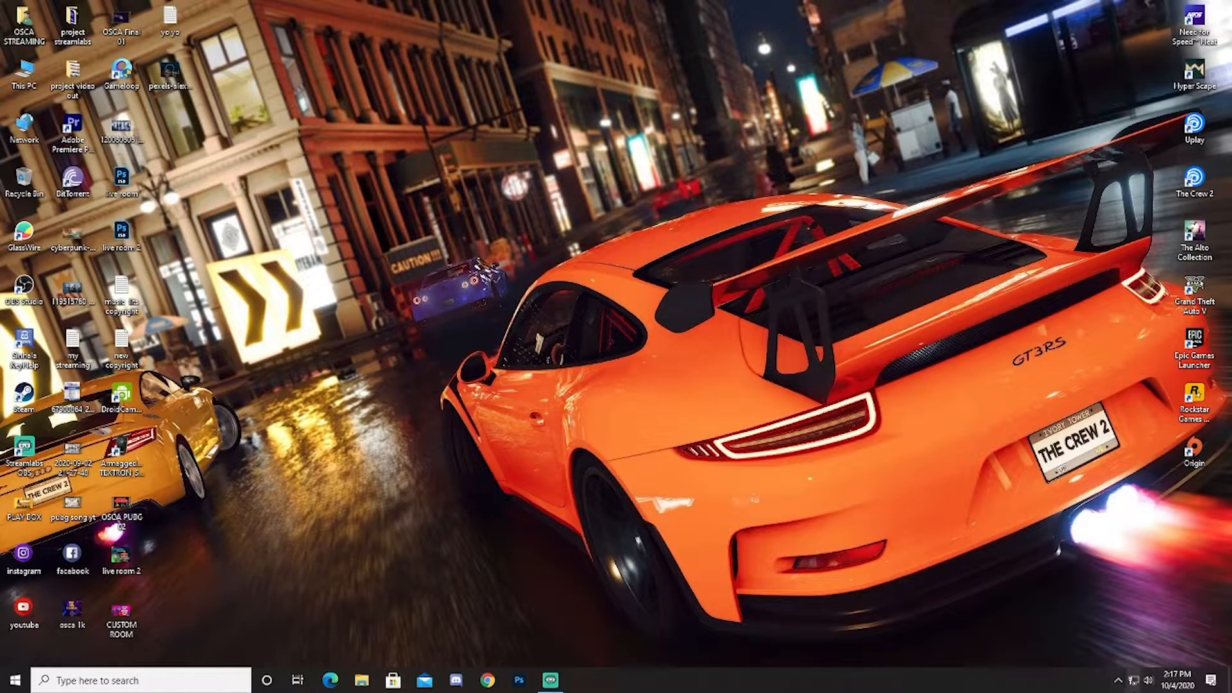
Open the Network & Internet settings in a maximized window and show the list of network adapters.
right_click(1133, 680)
click(1118, 680)
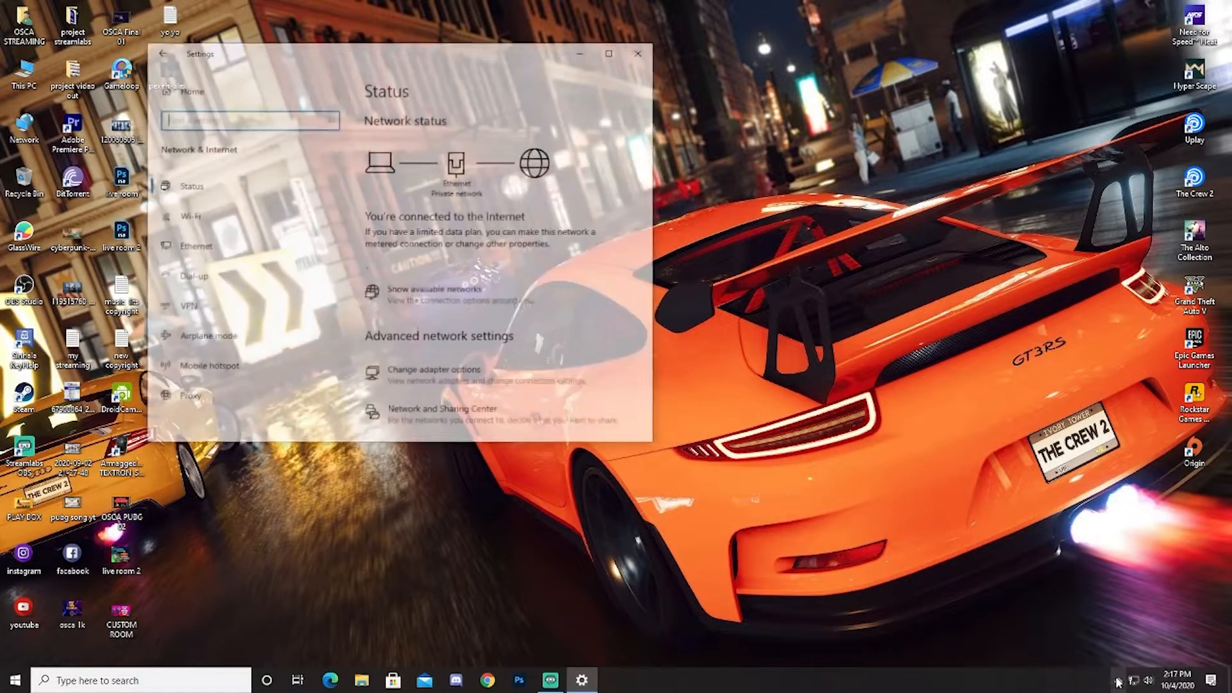
click(611, 47)
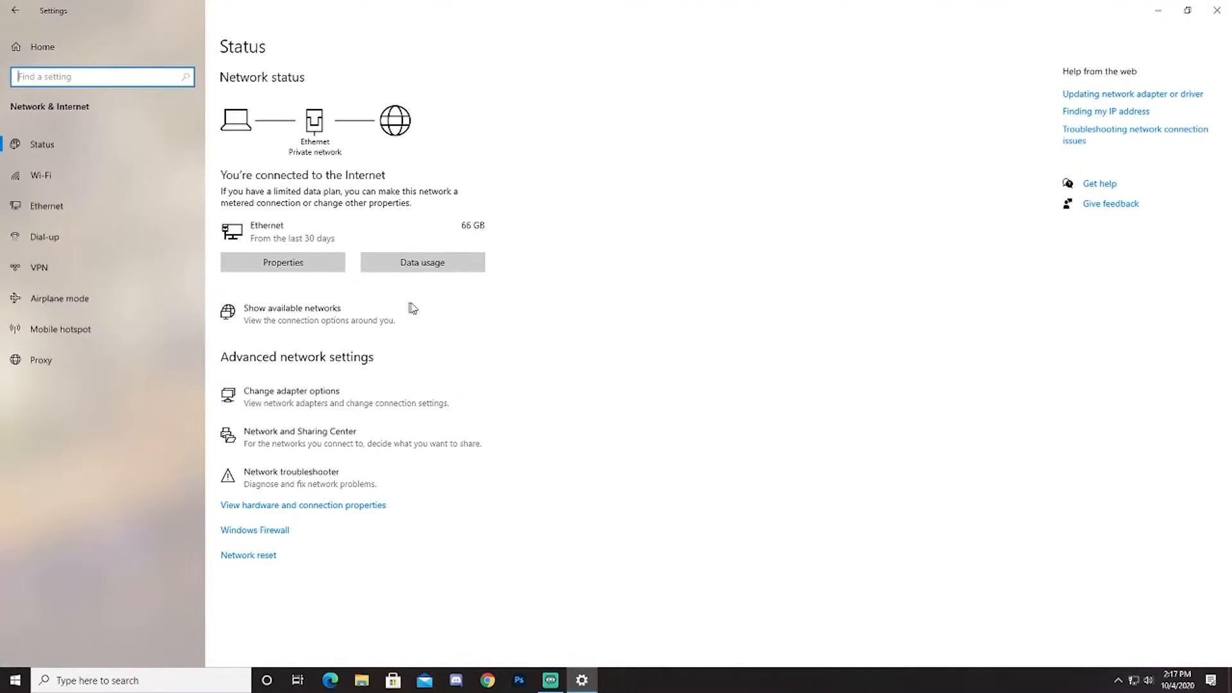
click(296, 399)
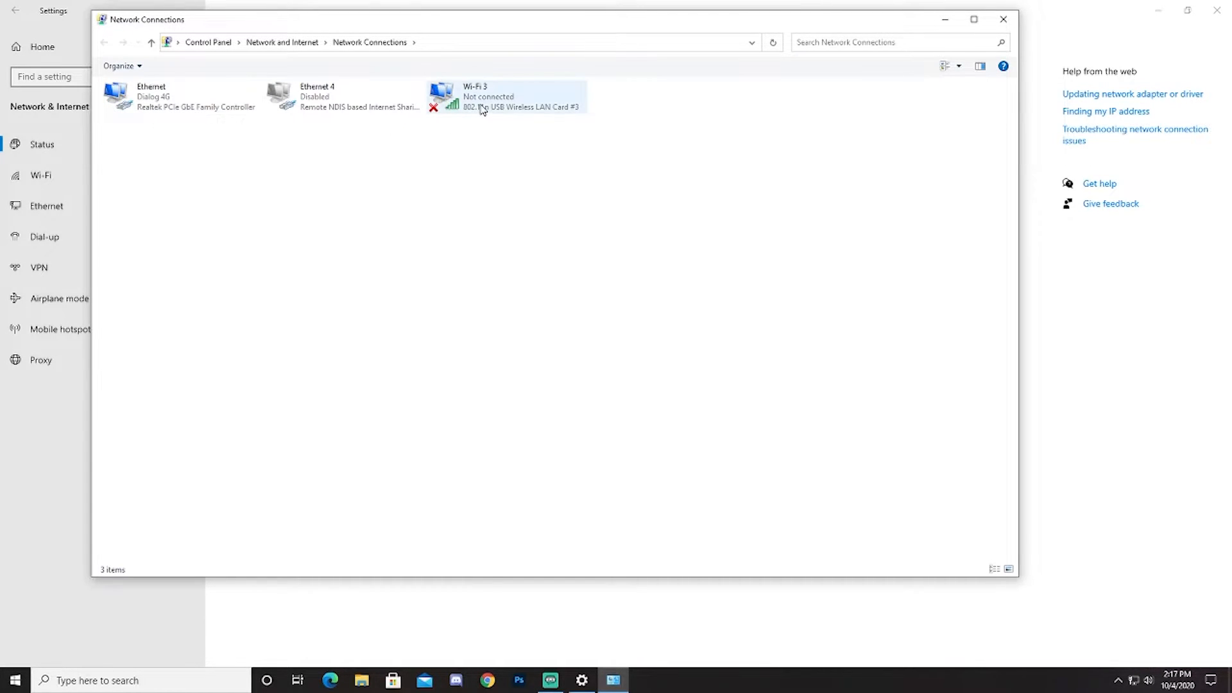
Connect the computer to the HUAWEI-BEAC Wi-Fi network.
click(1133, 680)
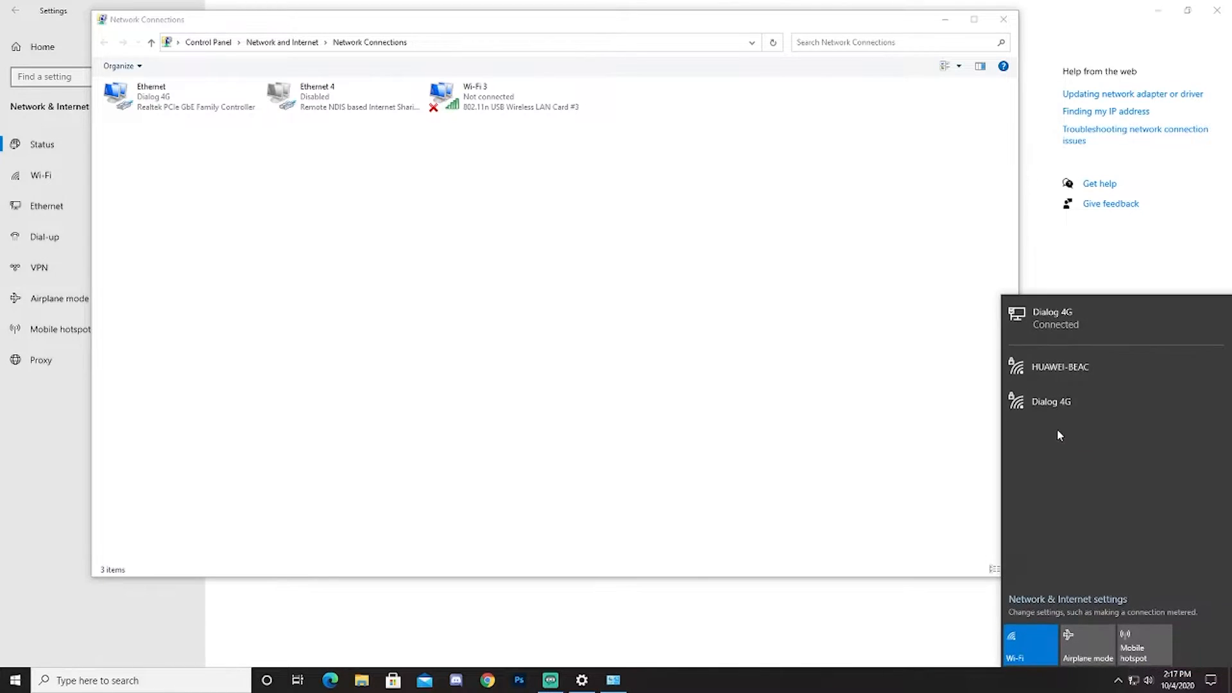
click(1071, 369)
click(1175, 422)
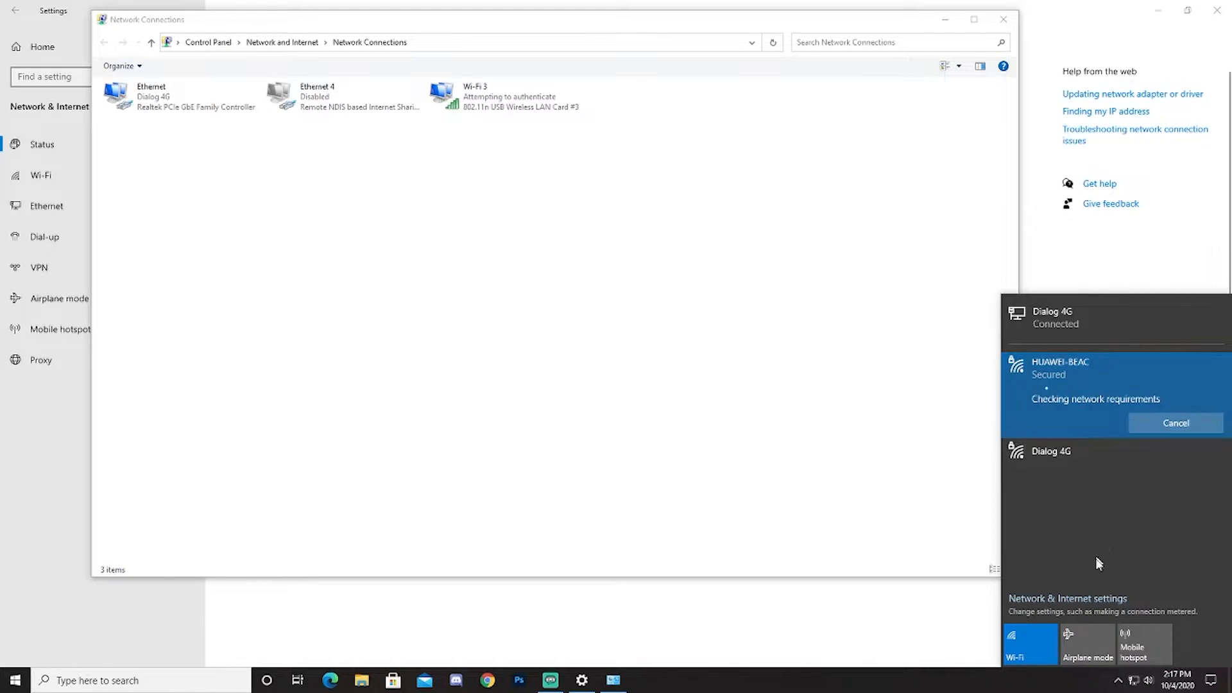
click(1003, 465)
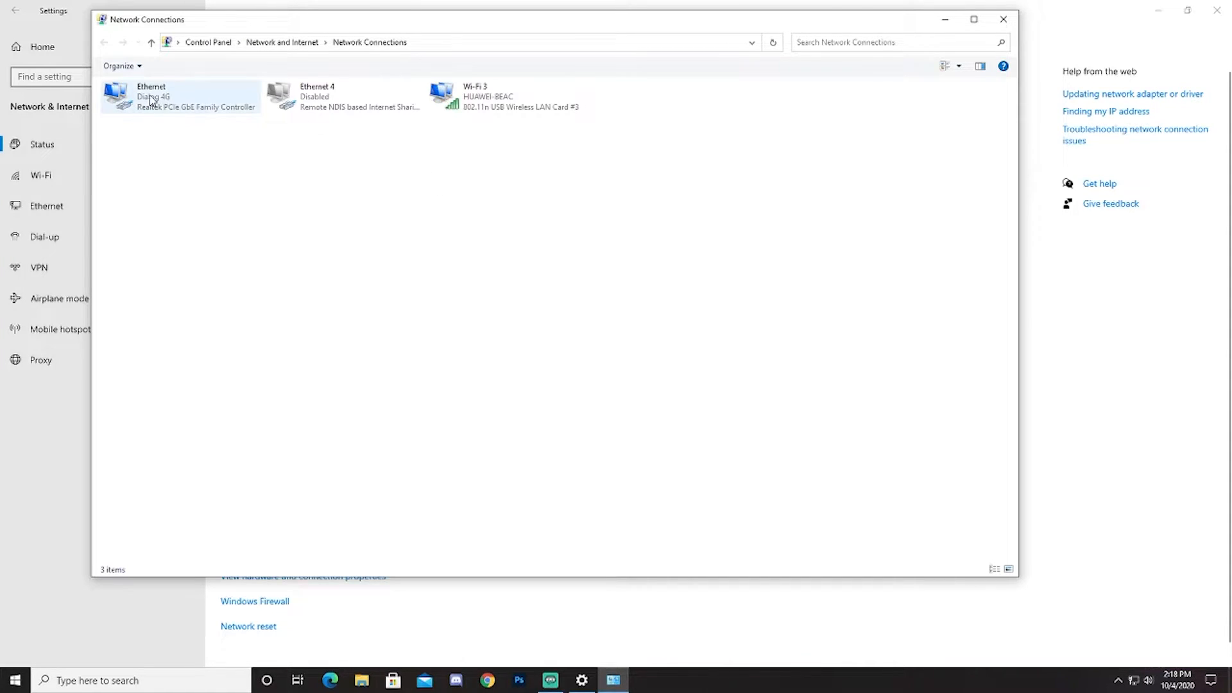
In the Ethernet adapter's advanced IPv4 settings, keep Automatic metric off with an interface metric of 5, and save the settings.
right_click(172, 100)
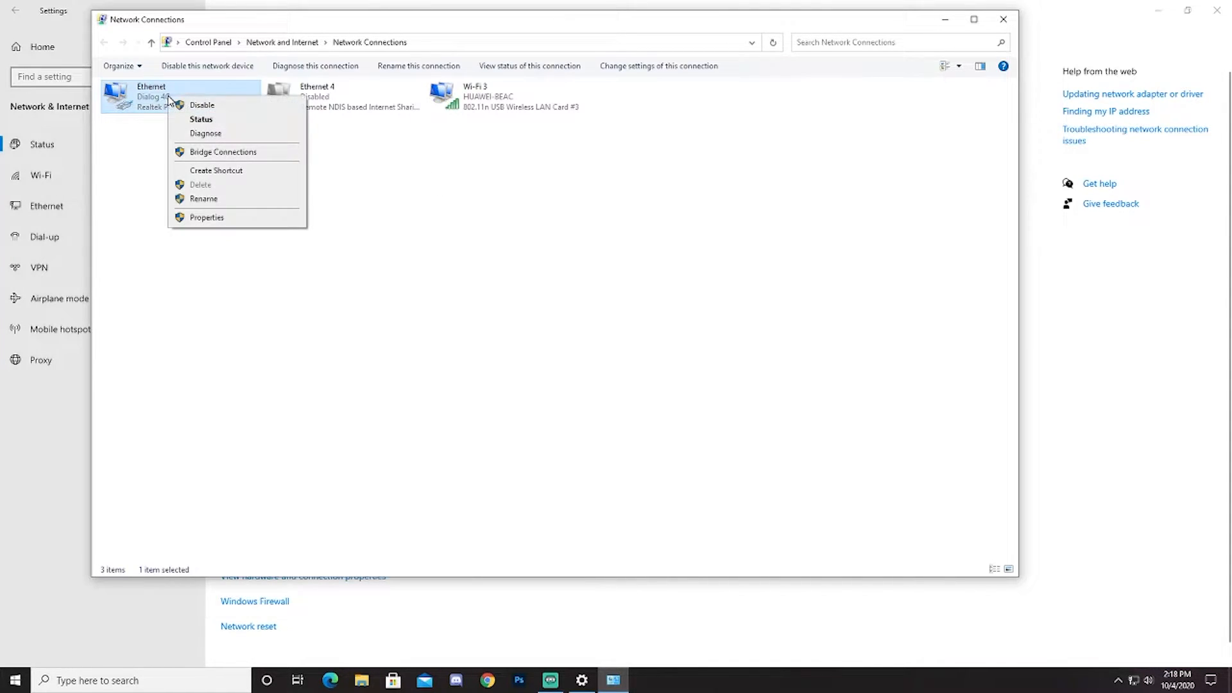
click(207, 218)
drag(260, 91, 414, 114)
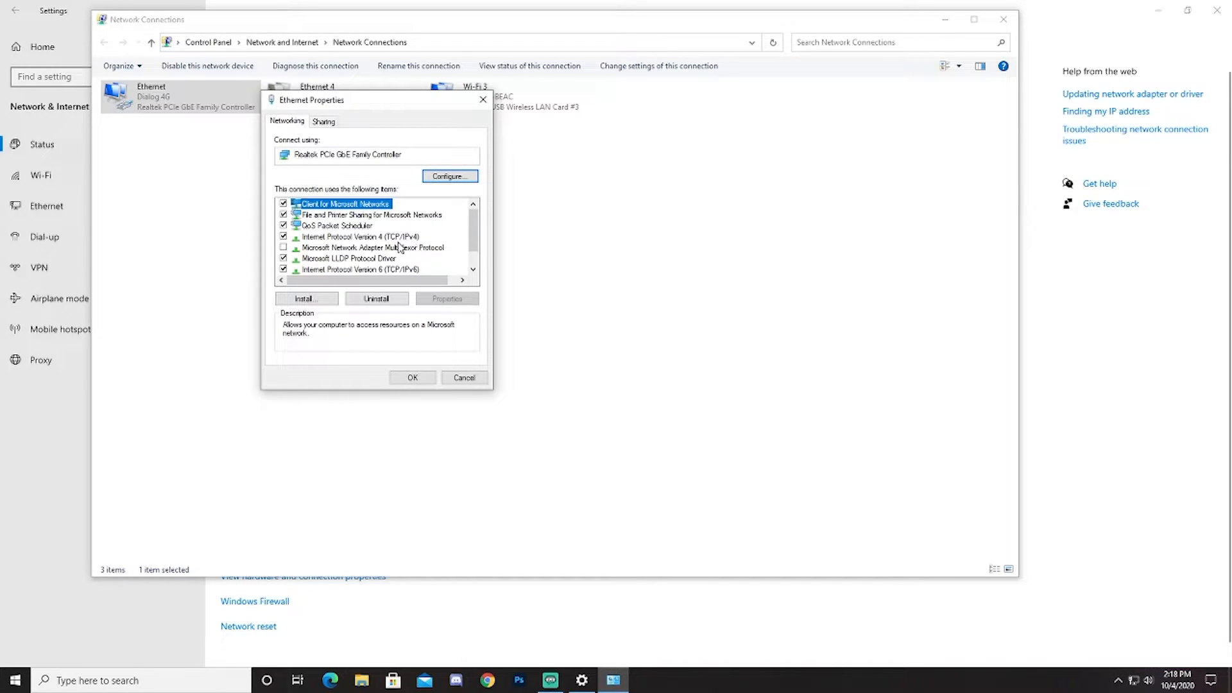
click(369, 238)
click(474, 300)
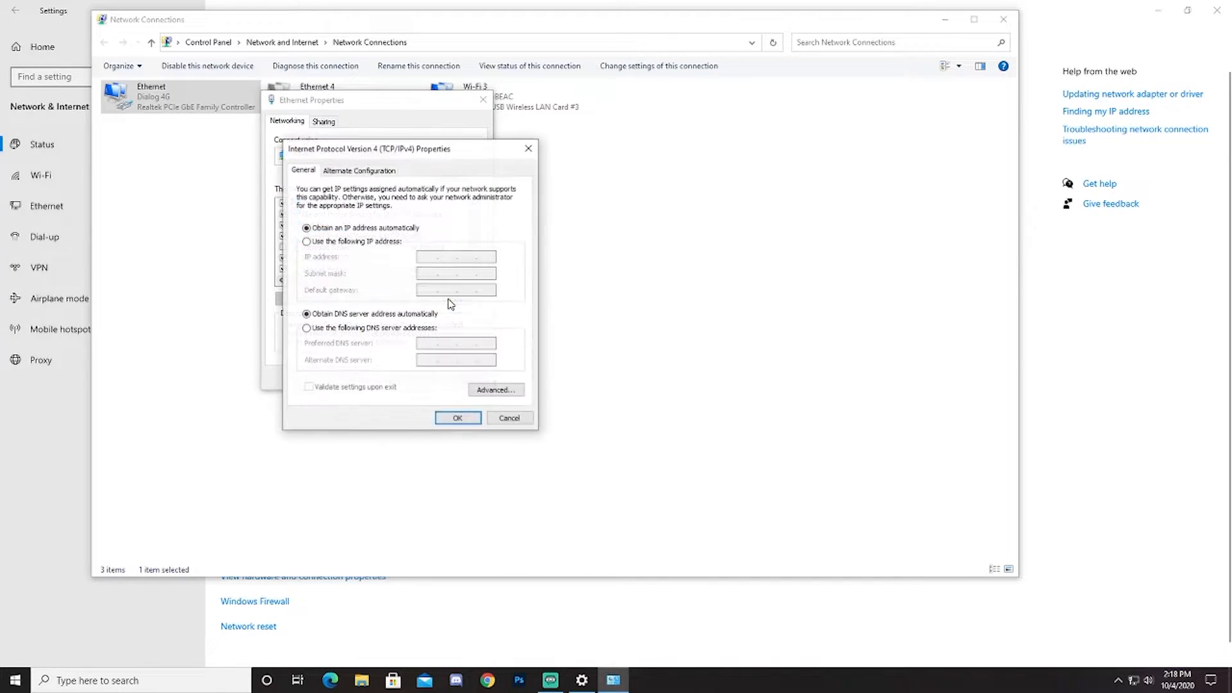
click(496, 390)
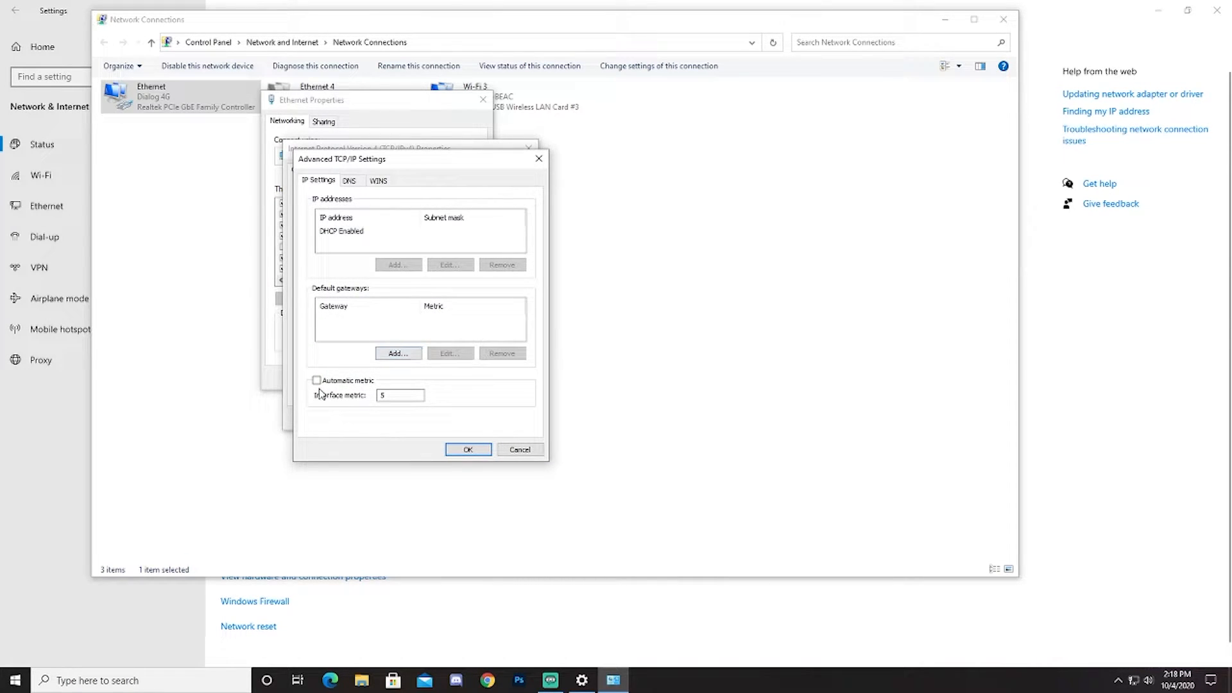
click(317, 381)
click(317, 381)
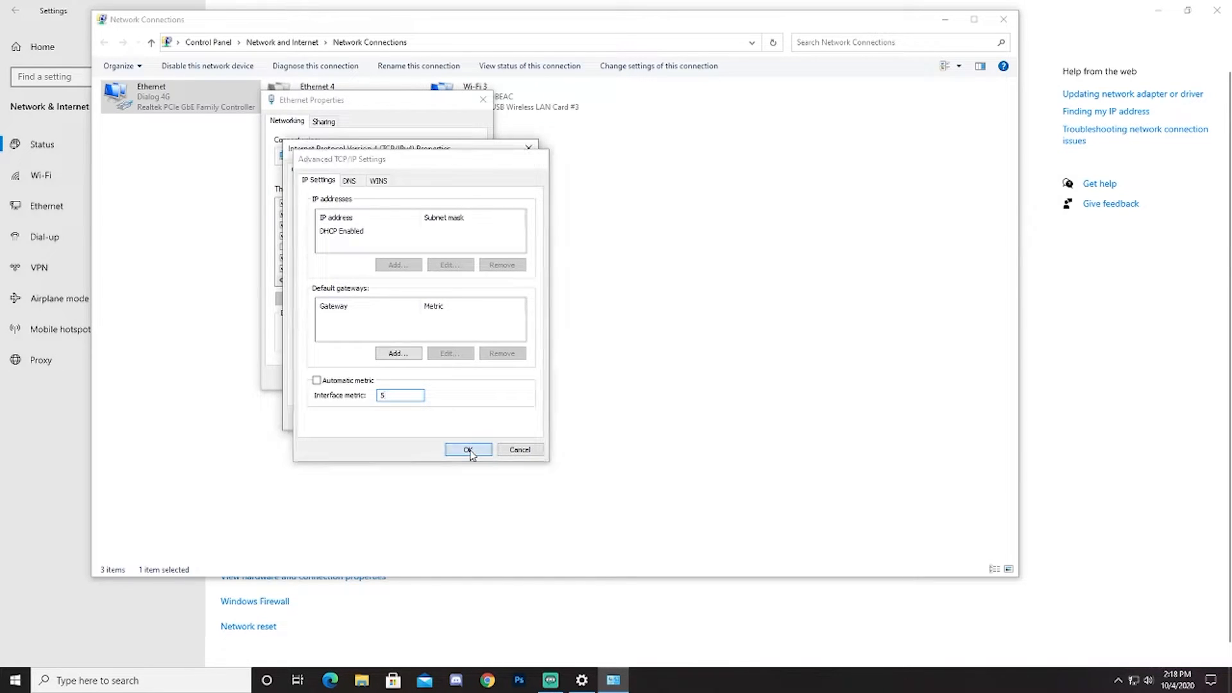
click(469, 450)
click(460, 418)
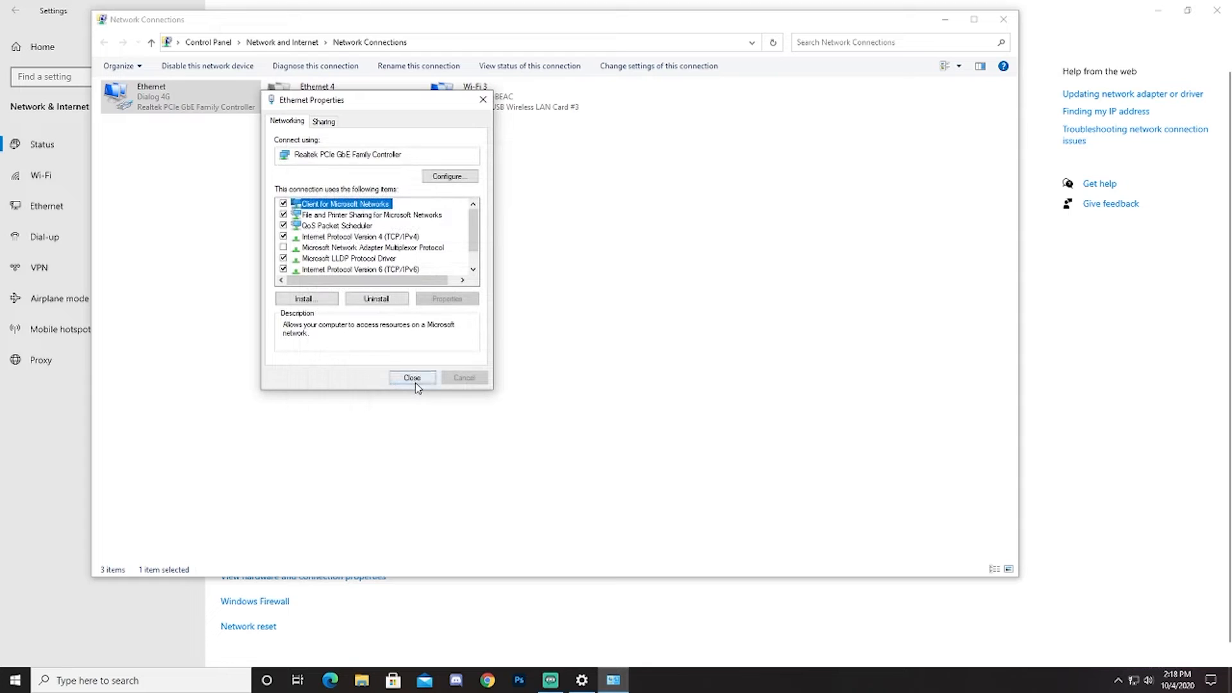
click(414, 379)
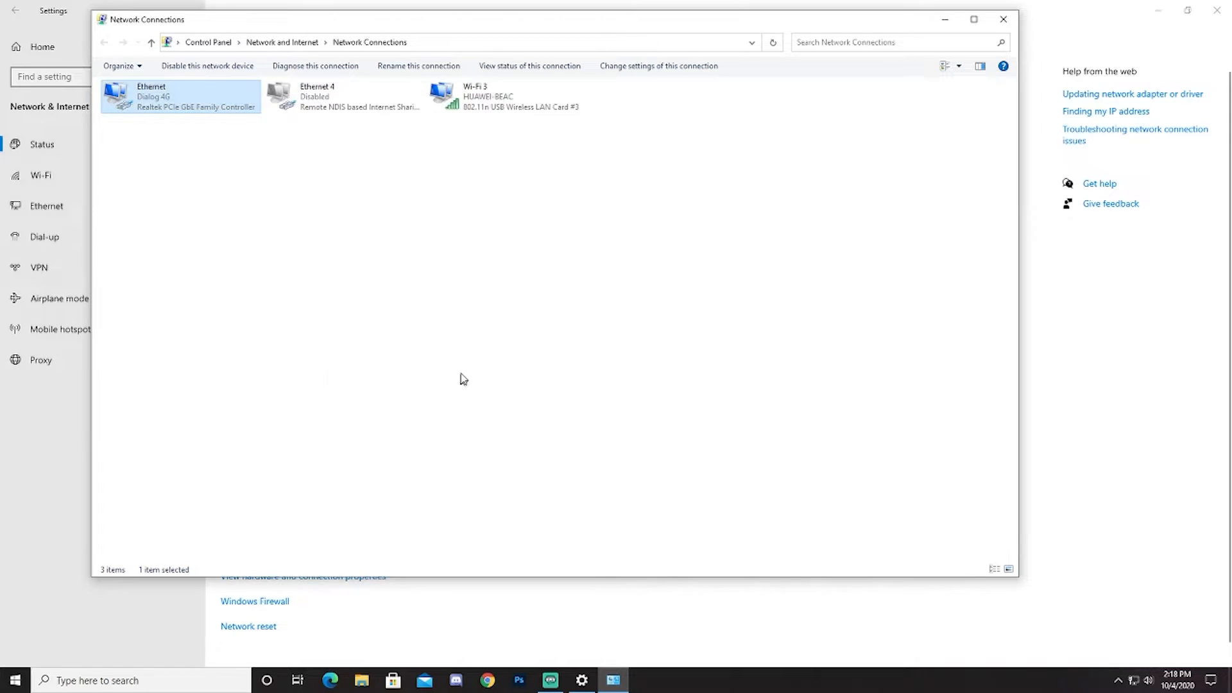
In the Wi-Fi 3 adapter's advanced IPv4 settings, turn Automatic metric off, set the interface metric to 10, and close the network connections.
right_click(478, 101)
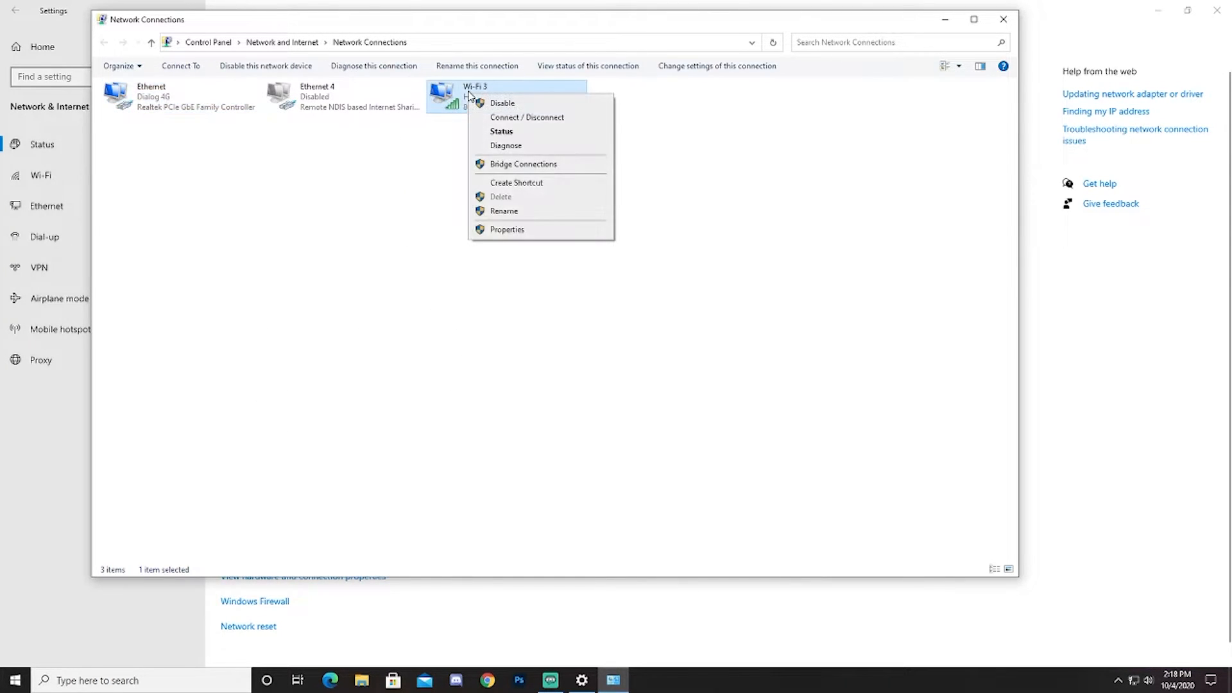
click(497, 228)
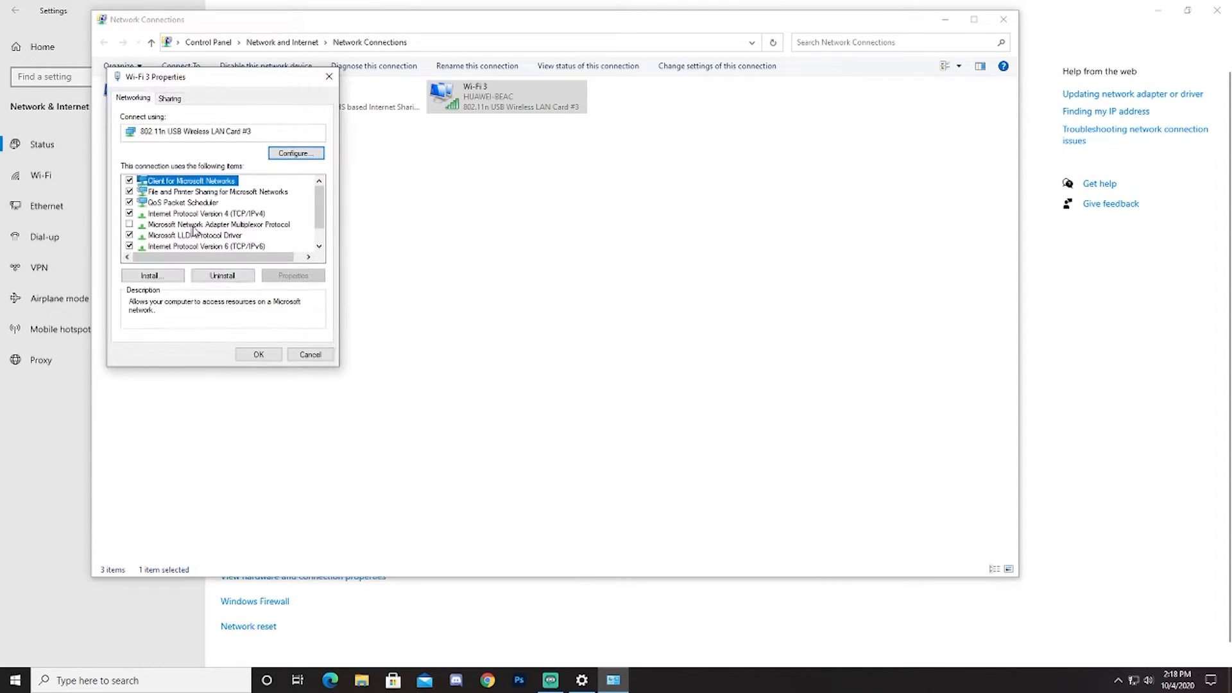
click(201, 215)
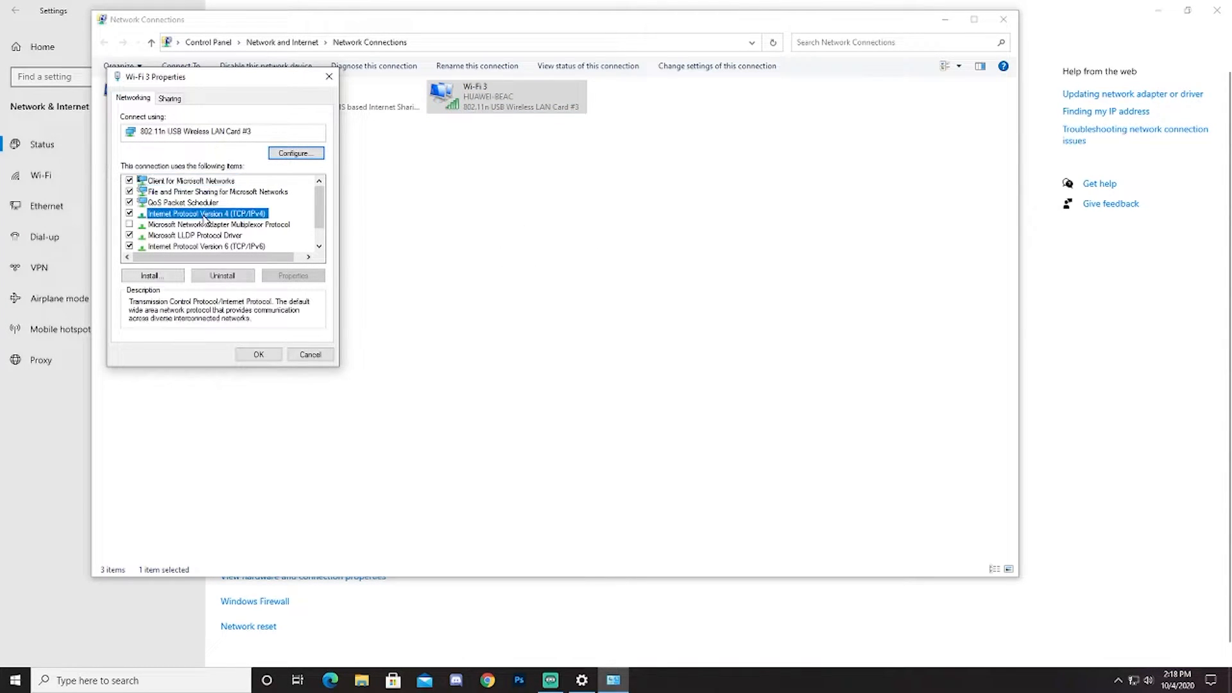
click(293, 275)
click(337, 365)
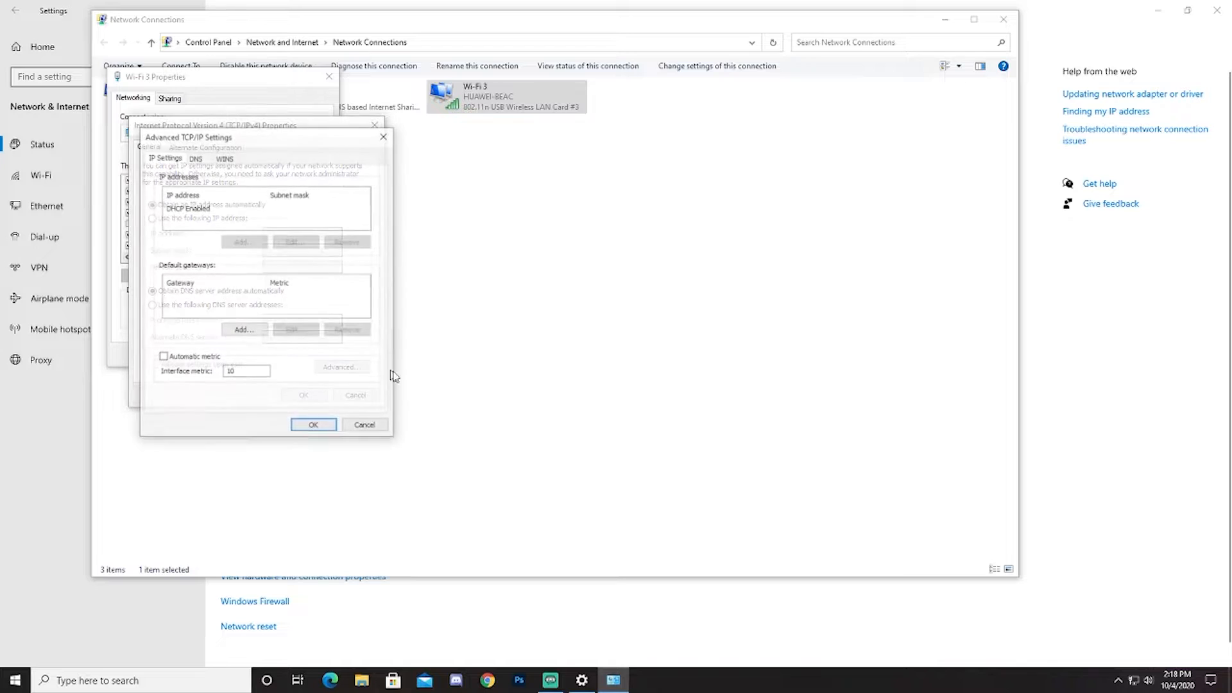
click(163, 358)
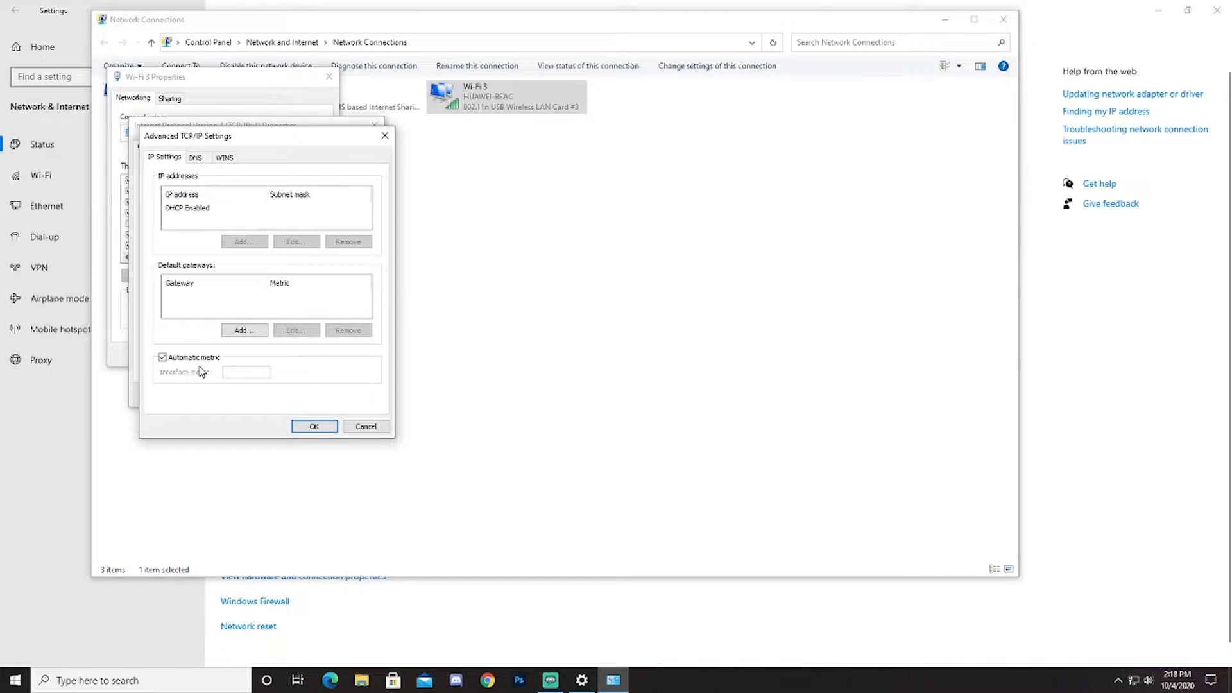
click(163, 358)
click(242, 373)
text(10)
click(314, 427)
click(317, 393)
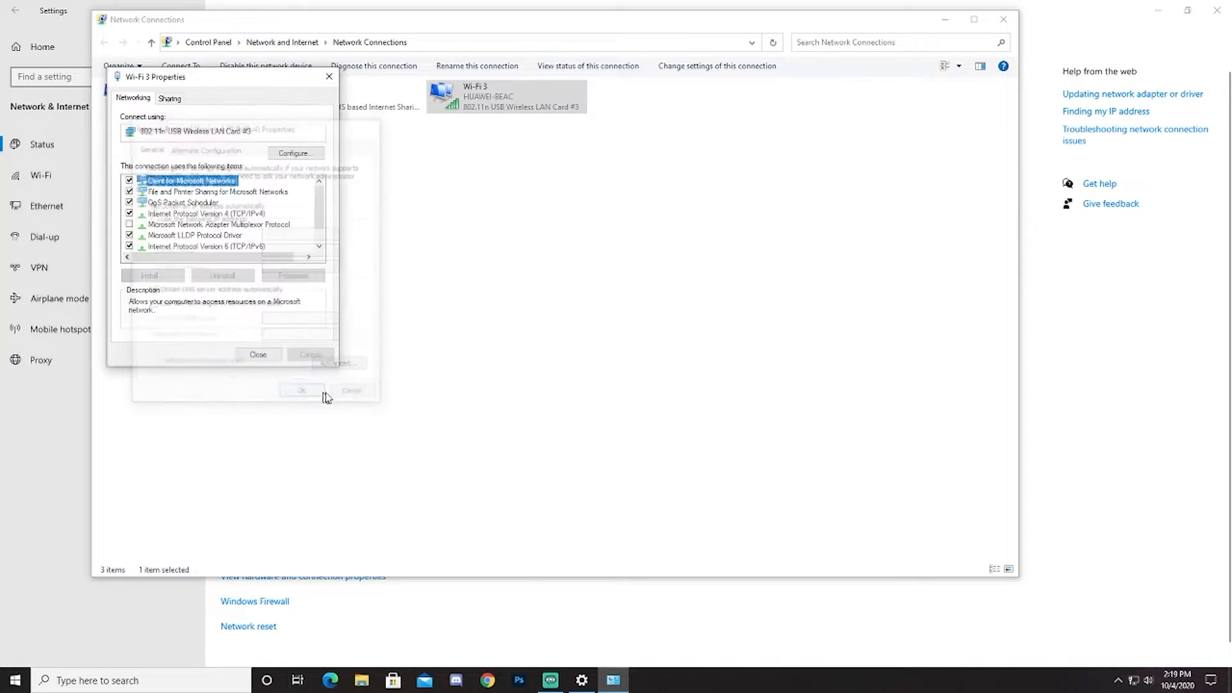
click(263, 354)
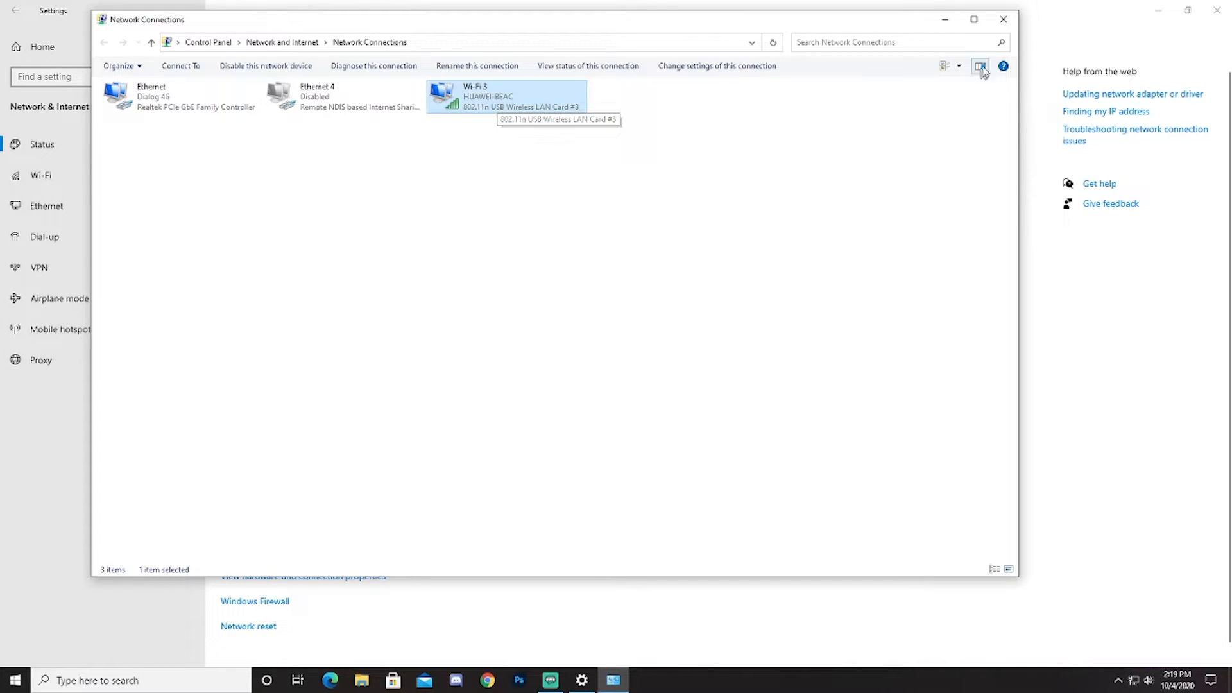
click(1003, 20)
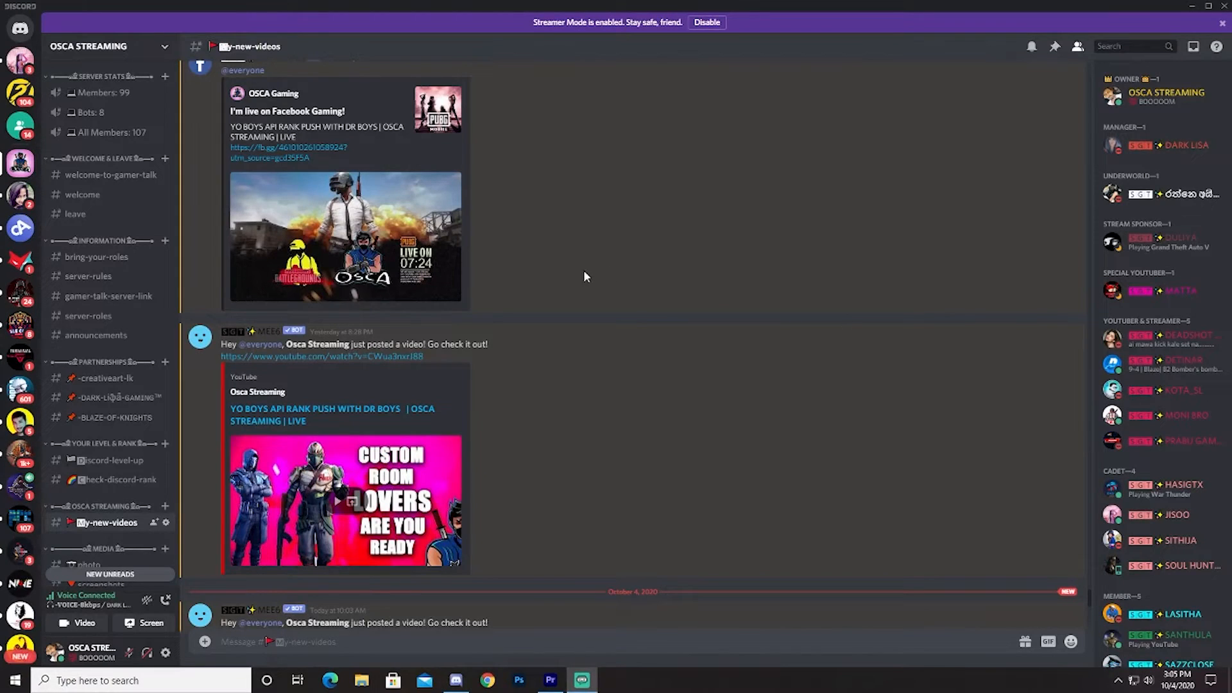
Look through the channels, recent video posts and member list of the OSCA STREAMING server in Discord.
scroll(124, 187, down, 3)
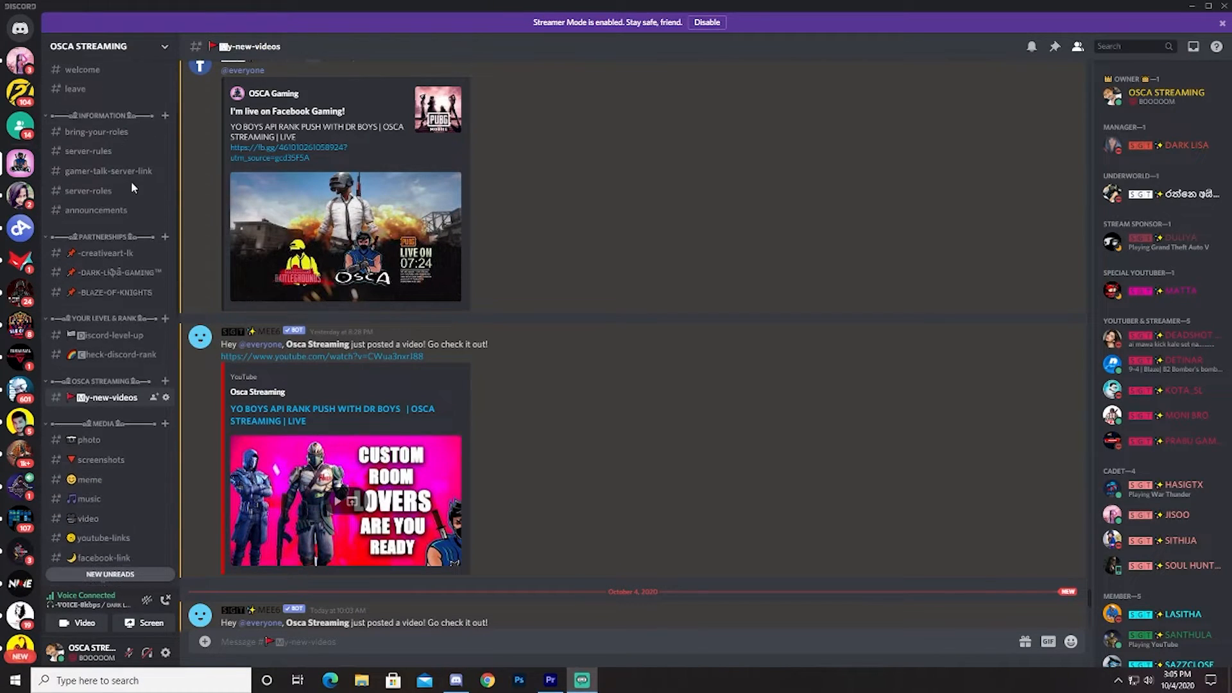
scroll(668, 326, down, 3)
scroll(1149, 368, down, 2)
scroll(1149, 367, down, 3)
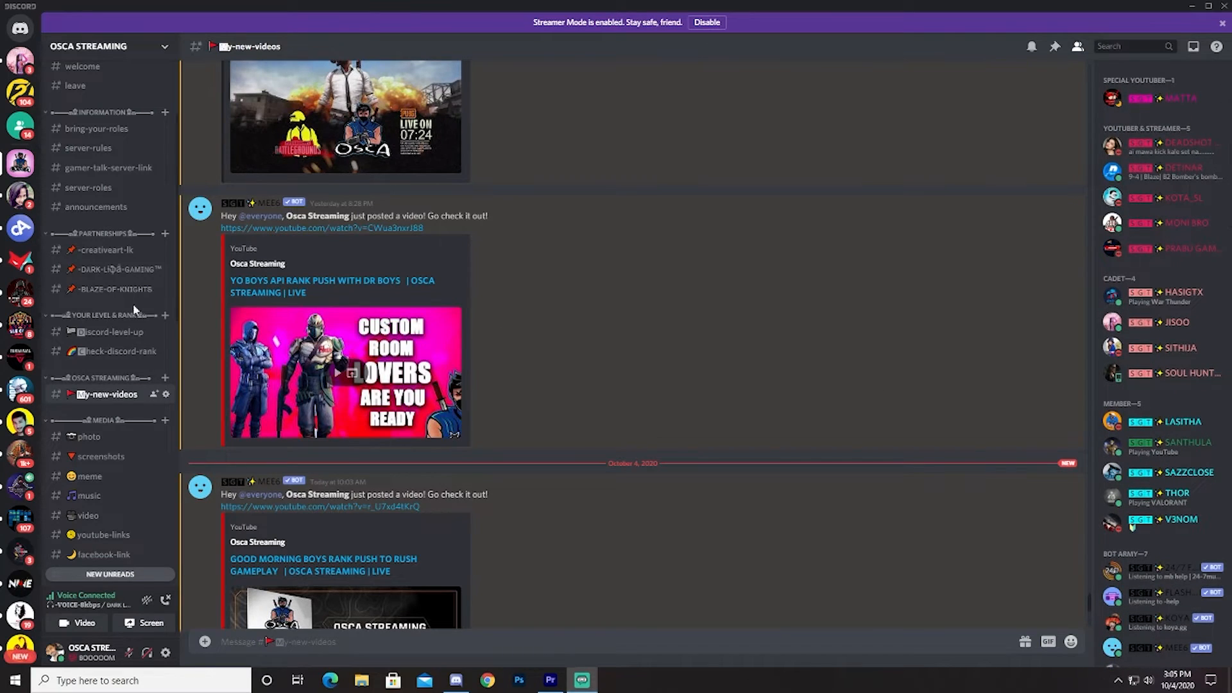
scroll(125, 303, down, 3)
scroll(109, 313, down, 1)
scroll(116, 315, down, 2)
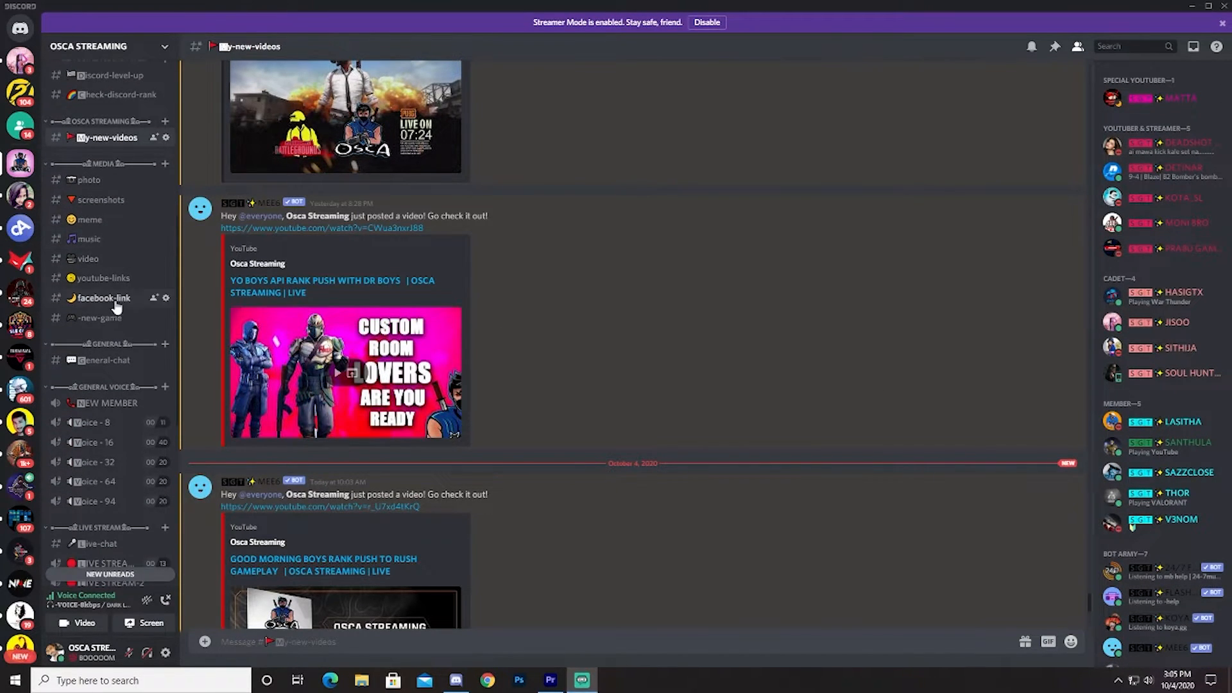
scroll(122, 244, down, 2)
scroll(122, 241, down, 3)
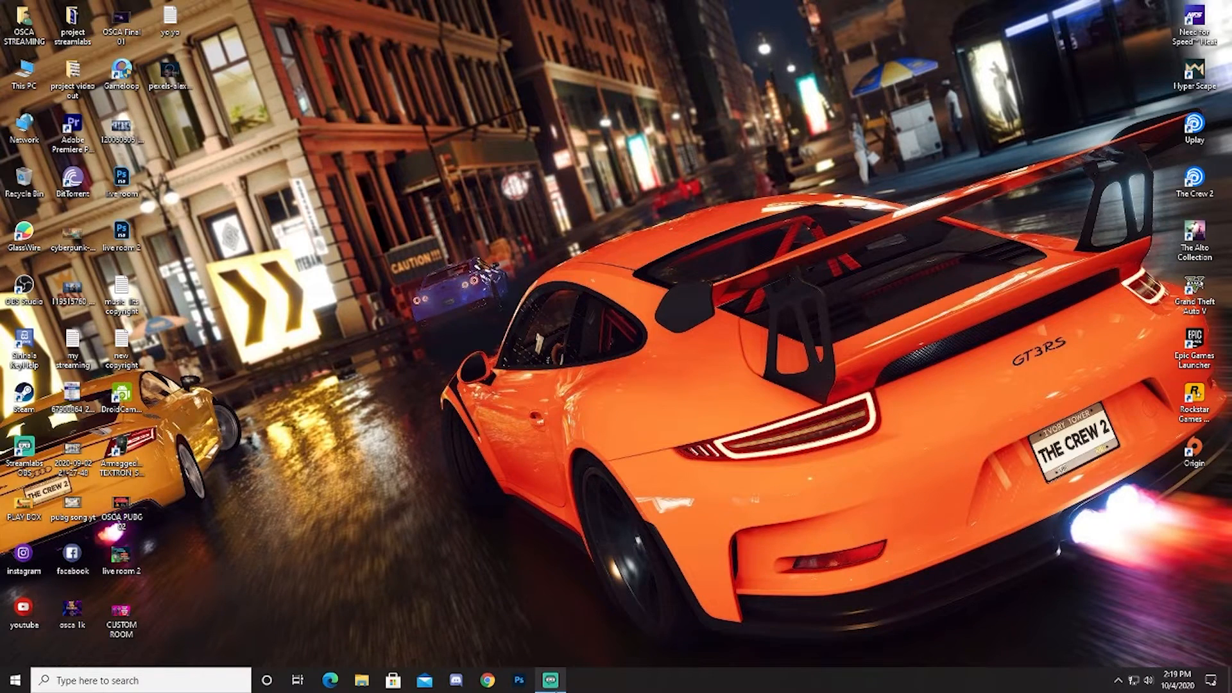
Switch to Streamlabs OBS and, in the advanced network settings, bind the stream to the IP [Wi-Fi 3] 192.168.8.101.
click(550, 680)
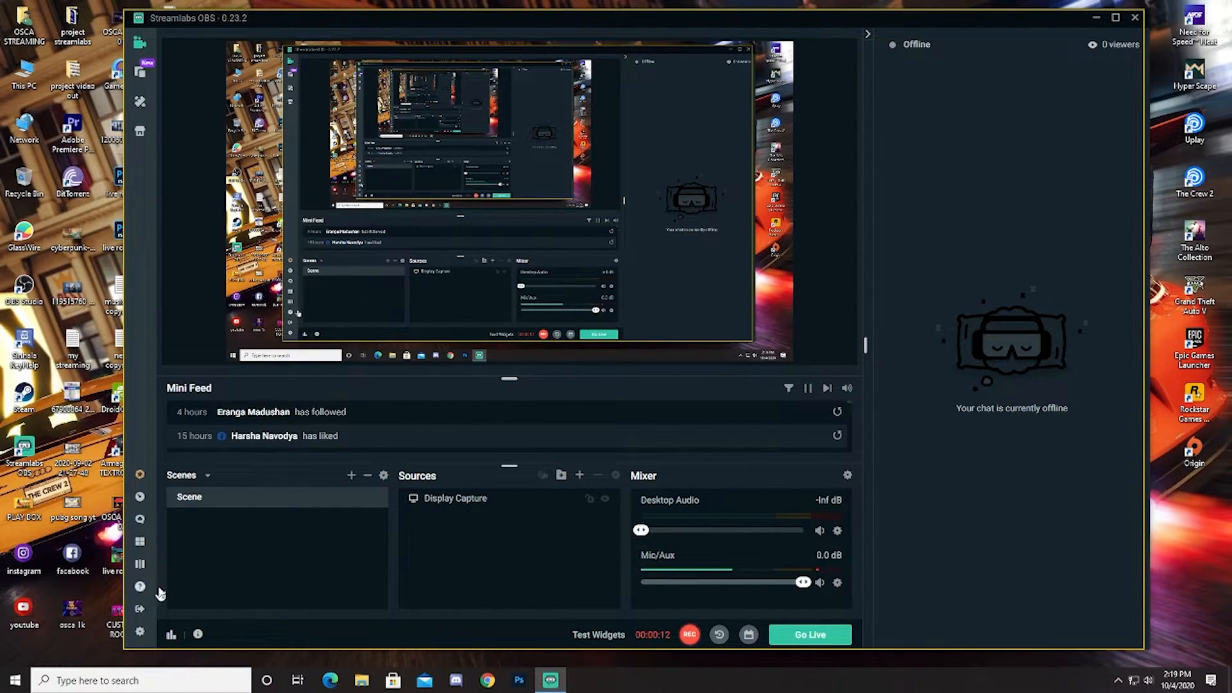
click(140, 632)
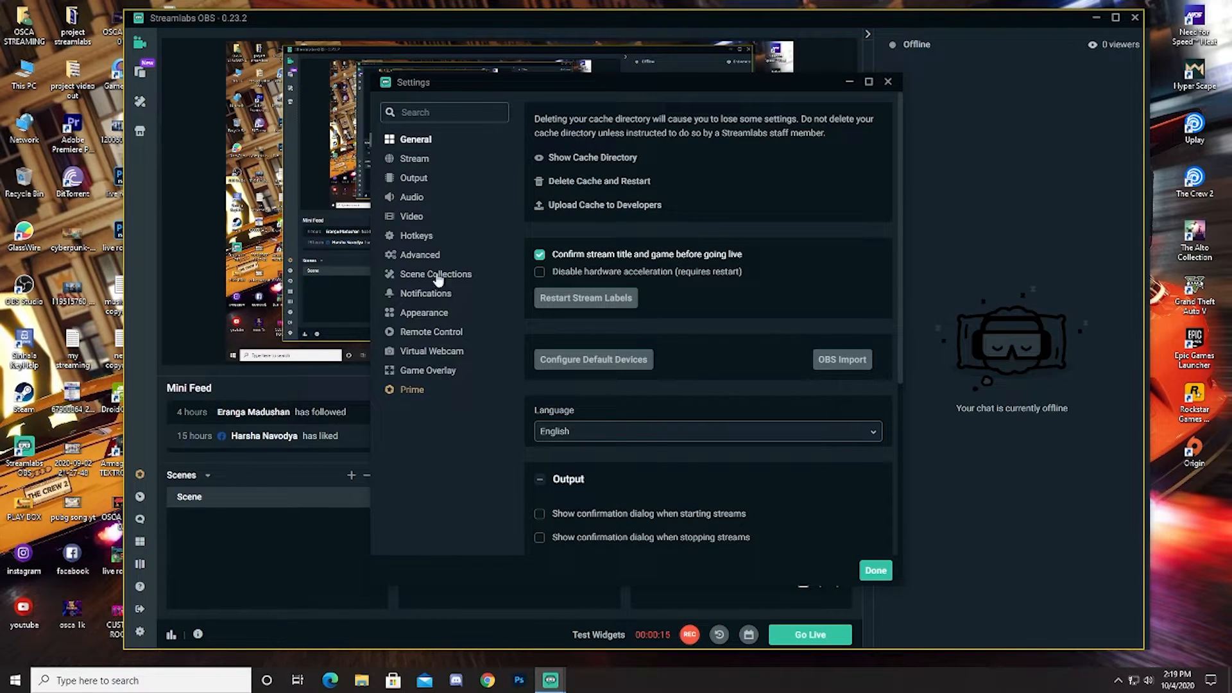
click(423, 255)
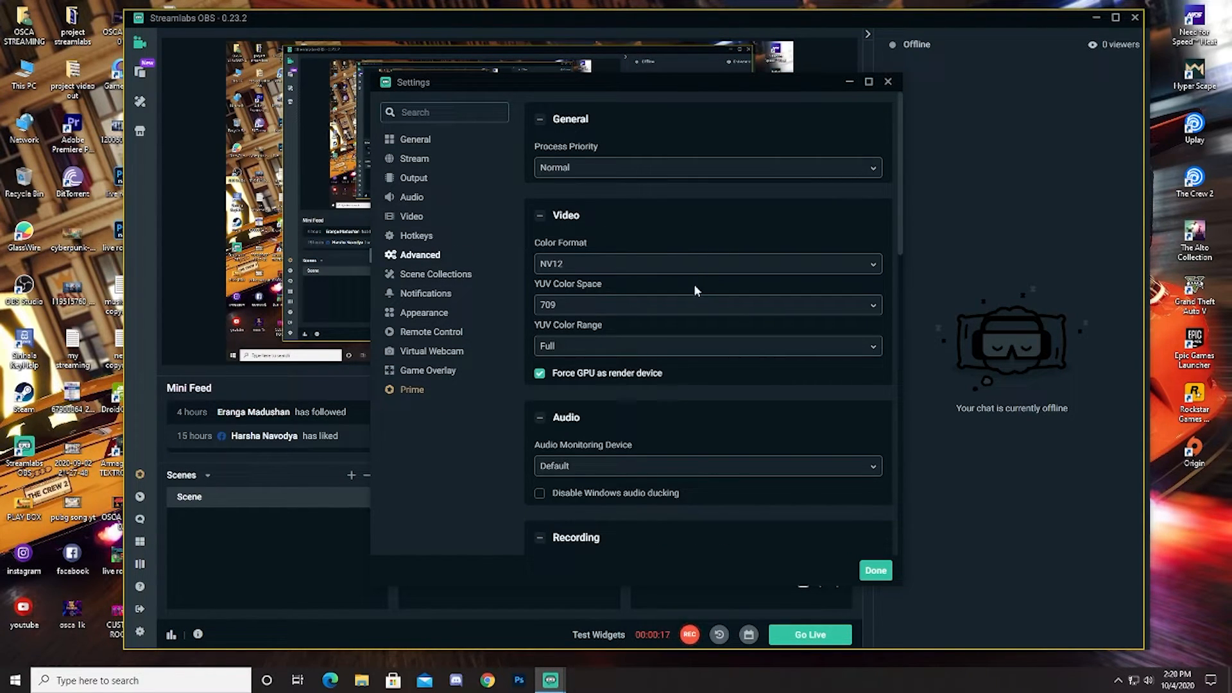
scroll(698, 309, down, 10)
scroll(703, 327, down, 5)
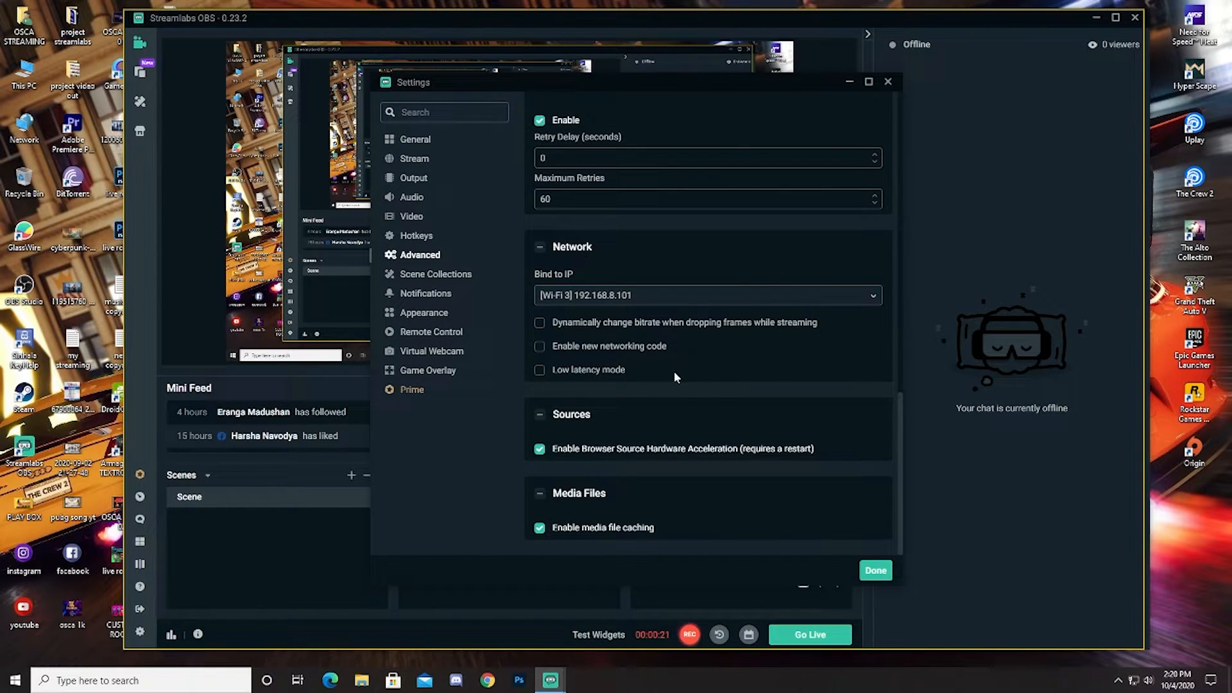
click(599, 299)
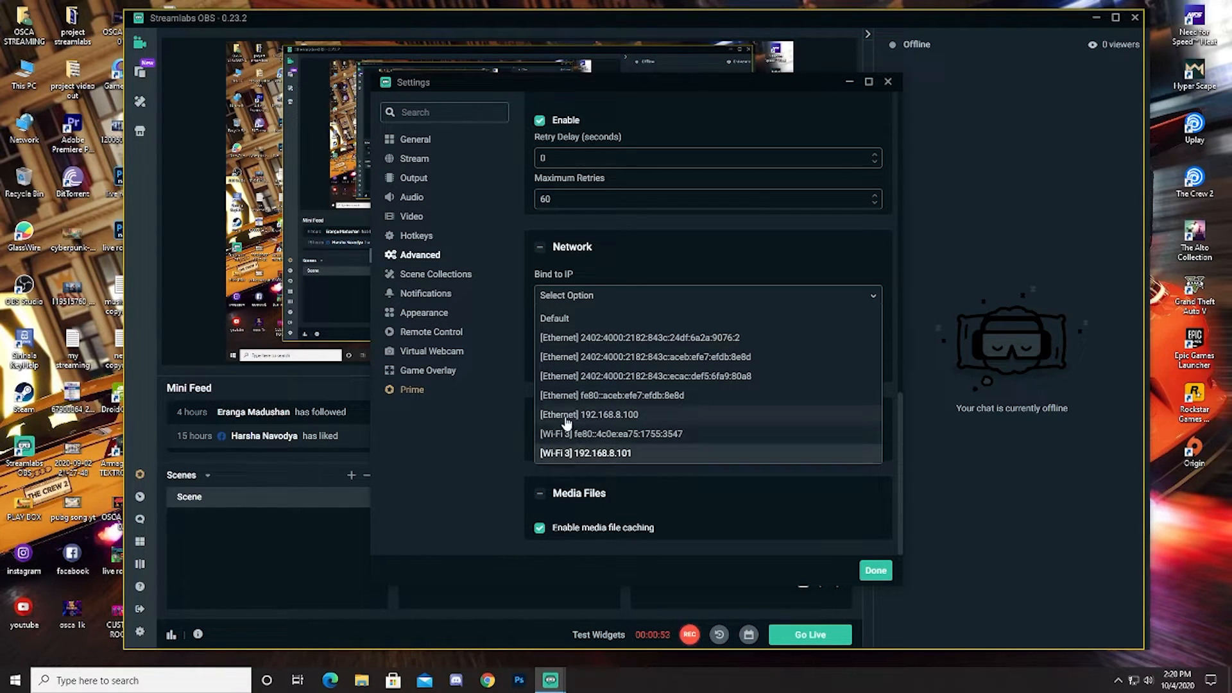
click(606, 454)
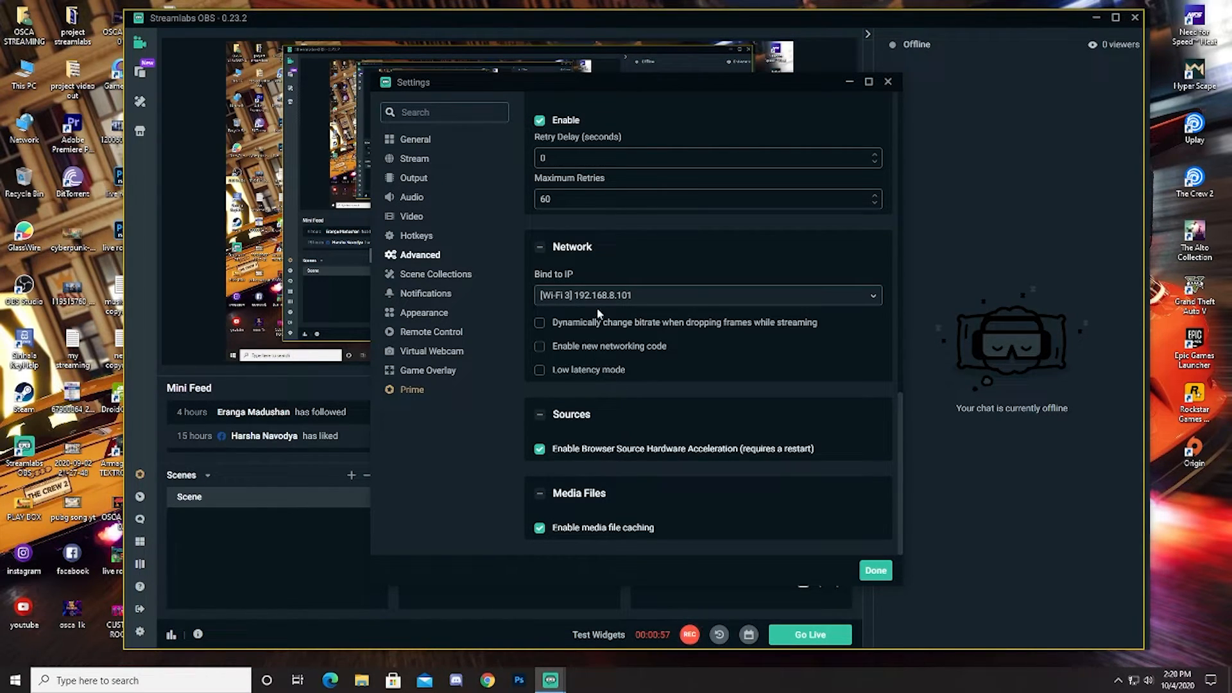
Confirm the advanced network settings and minimize the Streamlabs OBS window.
click(876, 571)
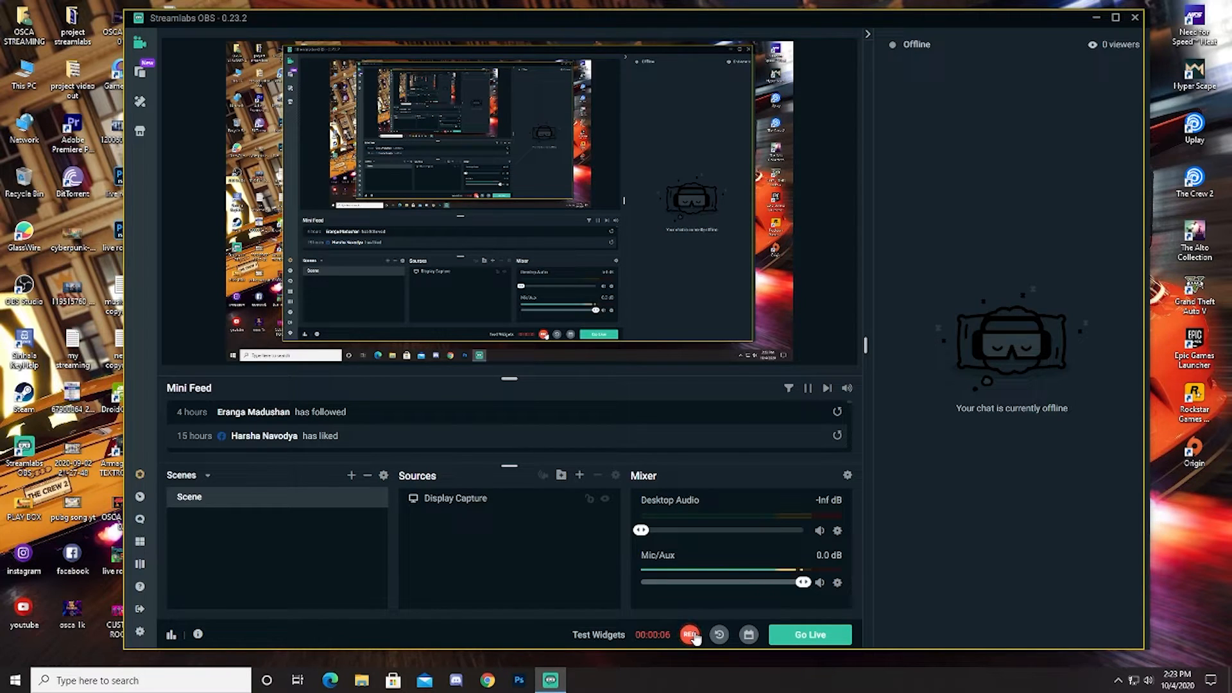
click(1095, 17)
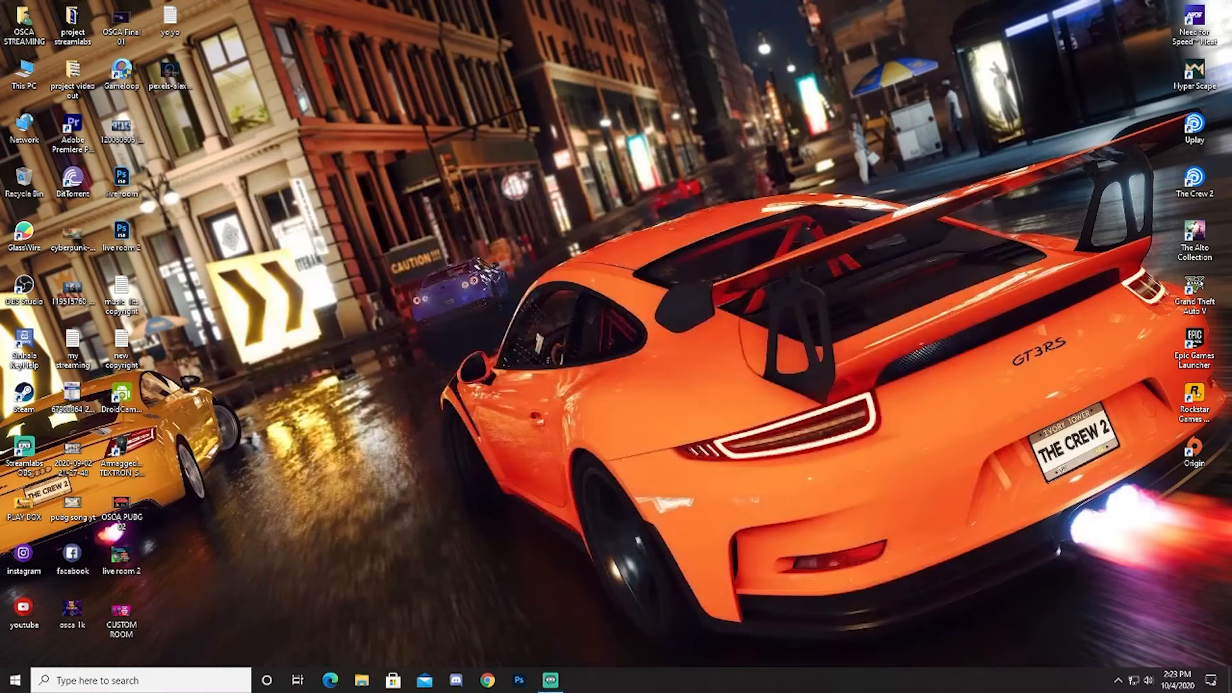
Switch to Chrome and open the Dialog Broadband router page at 192.168.8.1 to view its connection status.
click(488, 680)
click(112, 38)
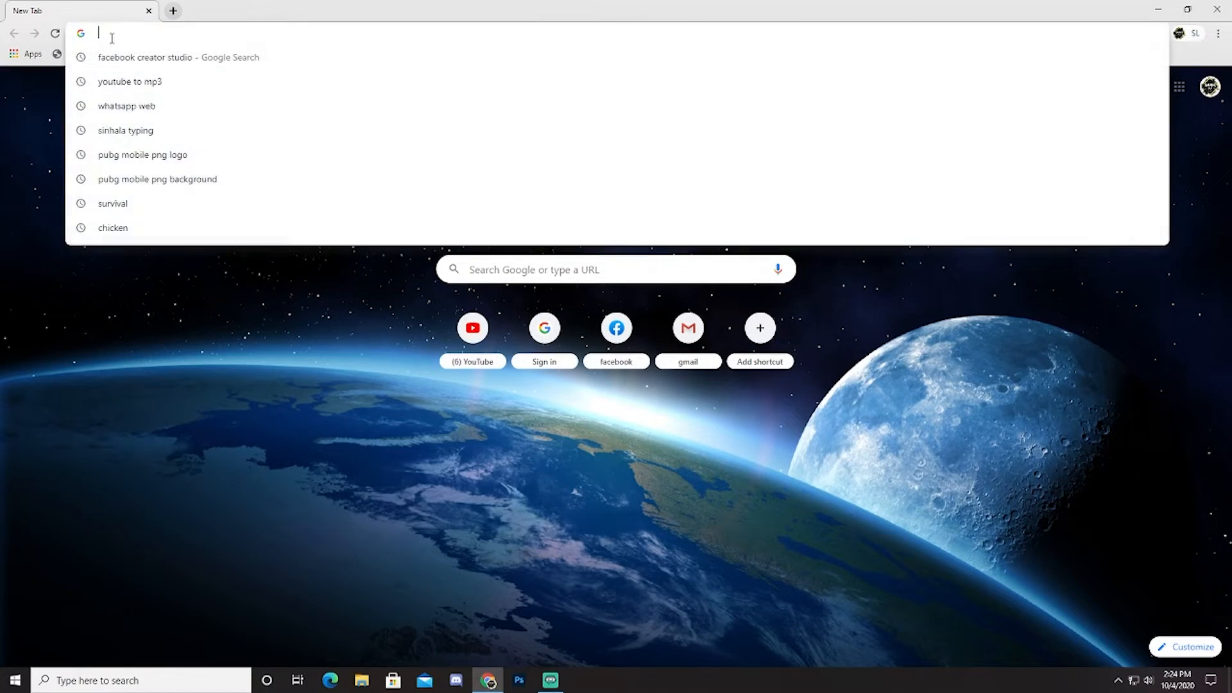
text(192)
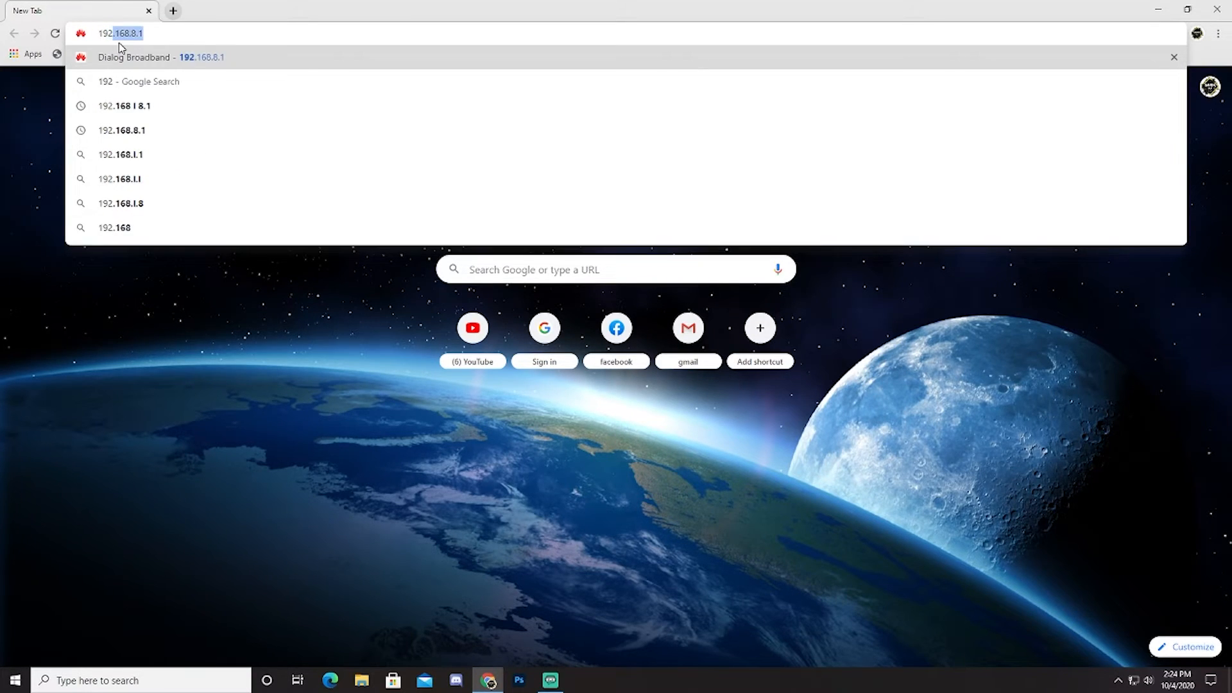
click(162, 57)
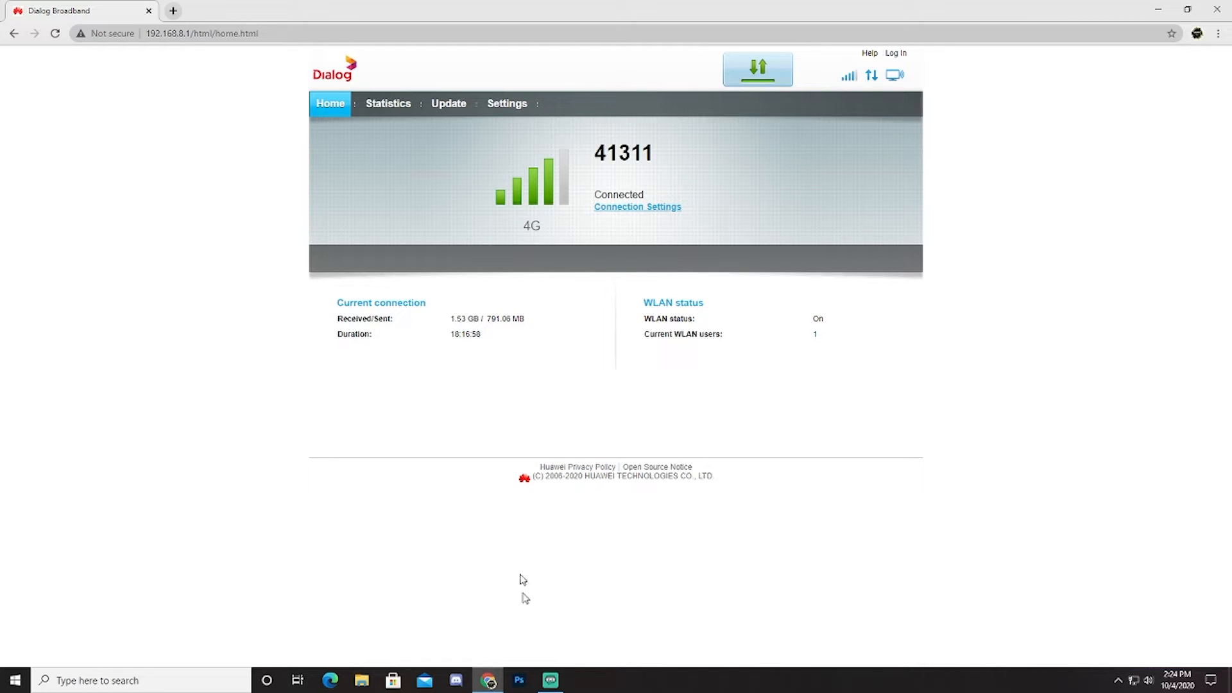
Switch back to Streamlabs OBS, check the Bind to IP entry in the advanced network settings, and close the settings.
click(551, 680)
click(140, 631)
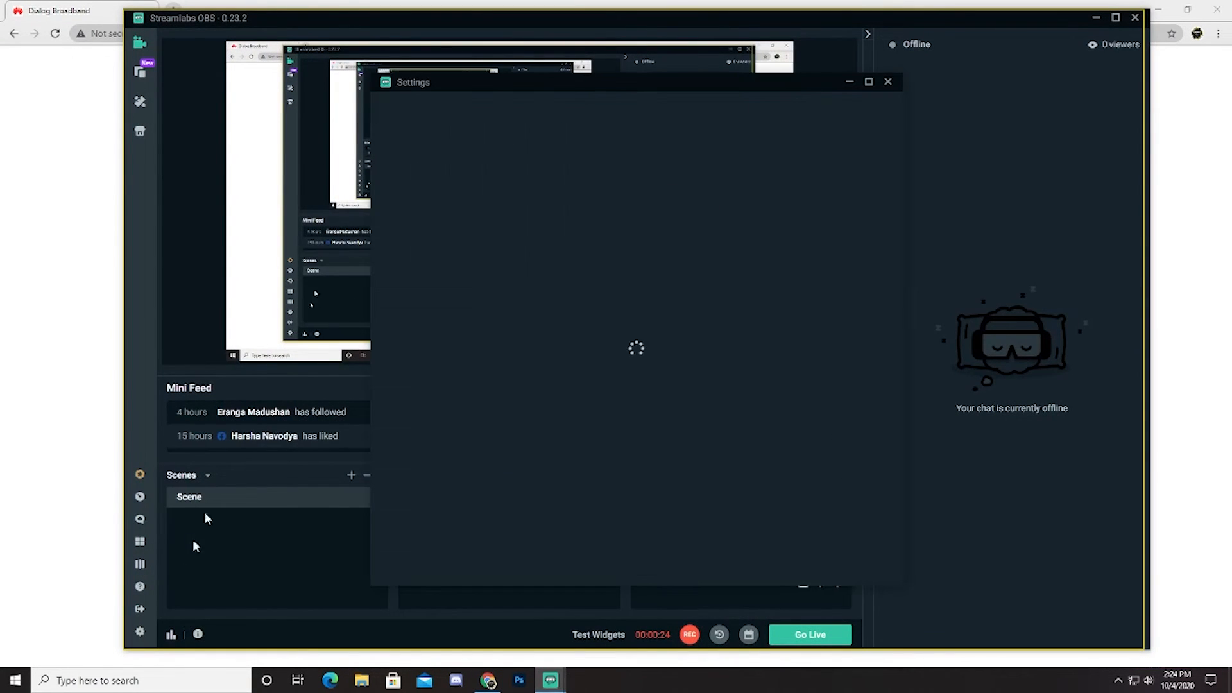
click(423, 258)
scroll(682, 283, down, 10)
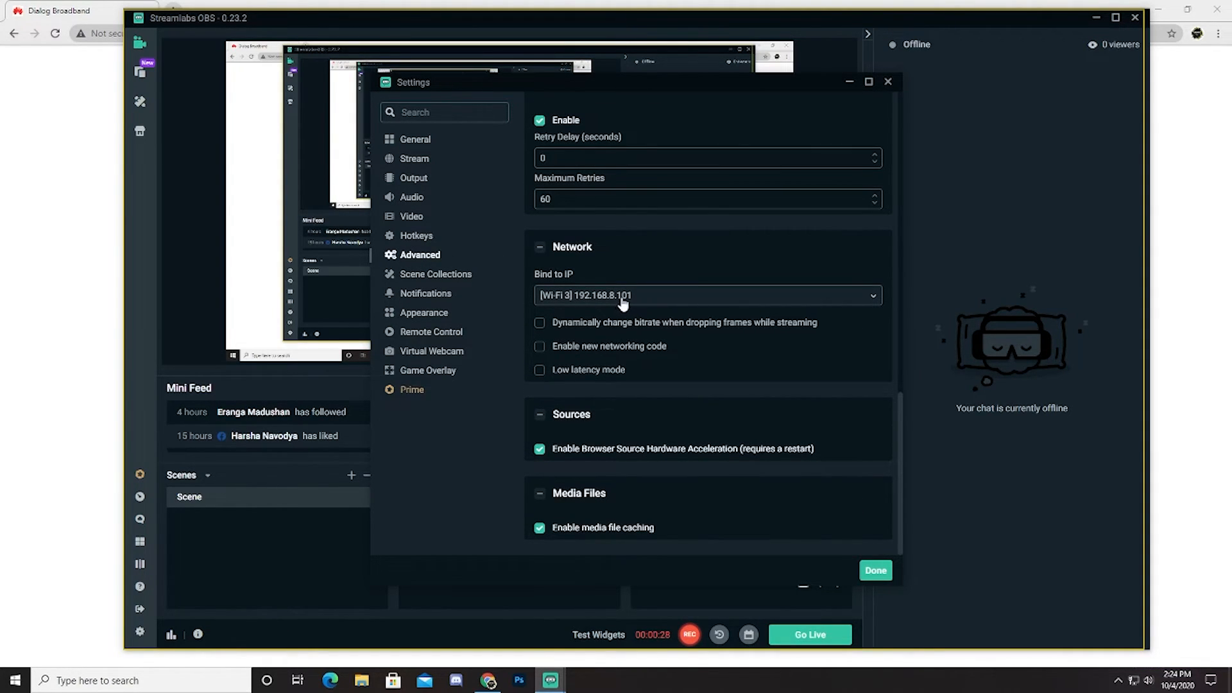
click(874, 569)
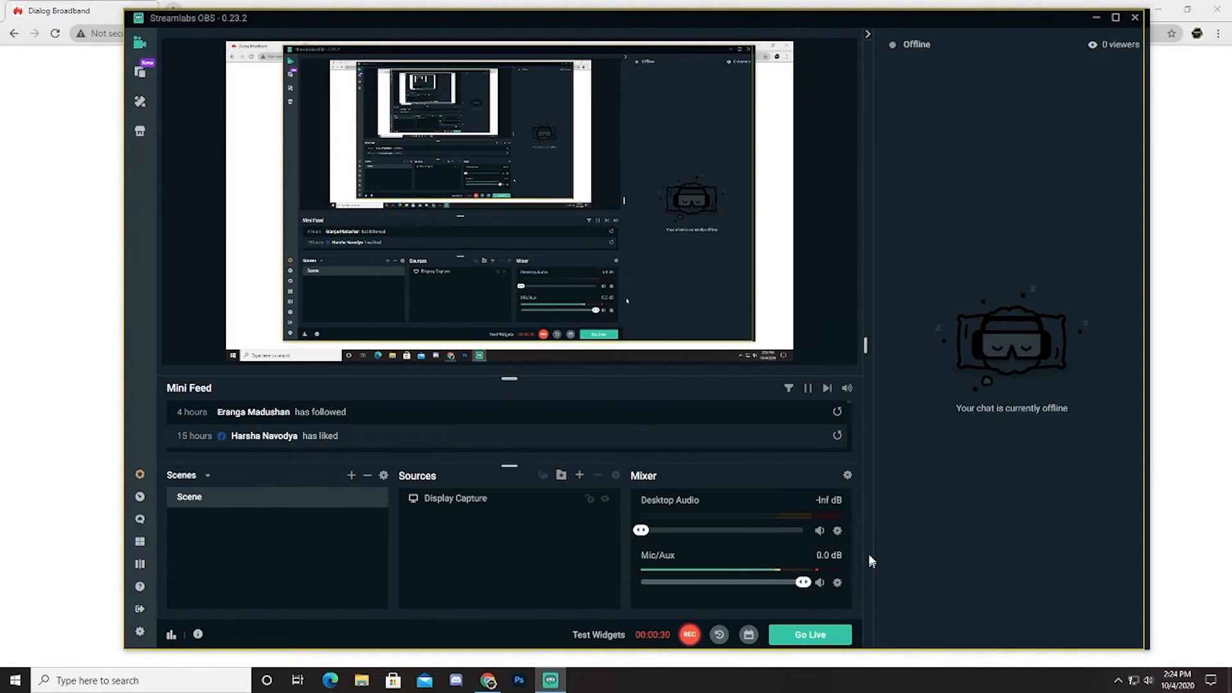